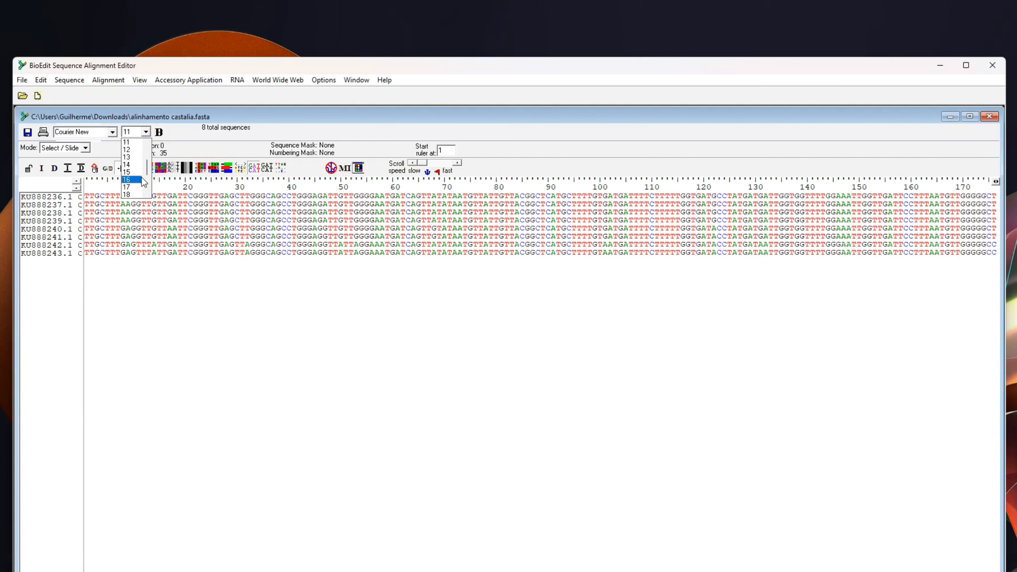
Step: Set the alignment display to the Ebrima font at size 18, trying size 16 and the Dubai font first
click(136, 182)
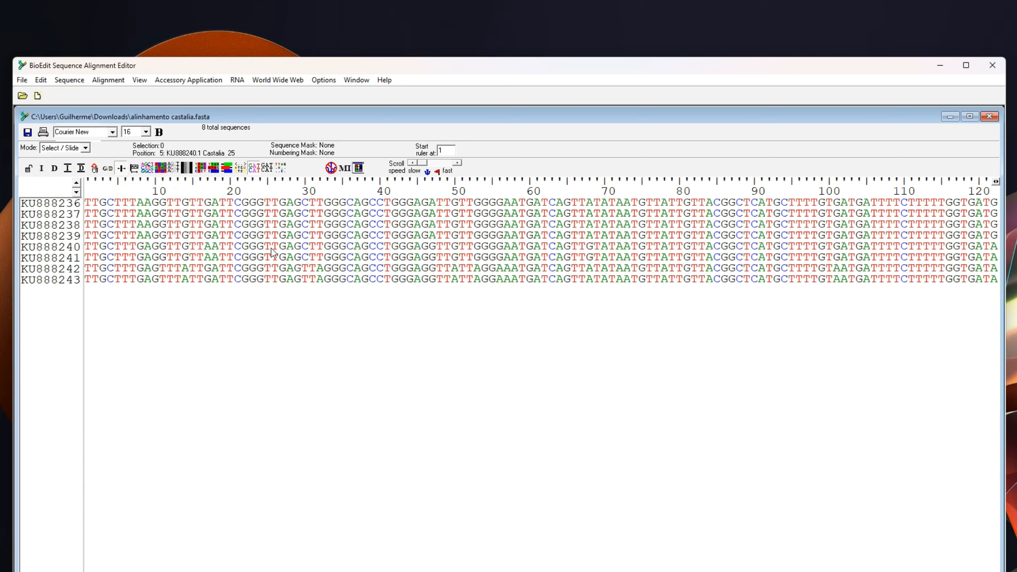
click(146, 132)
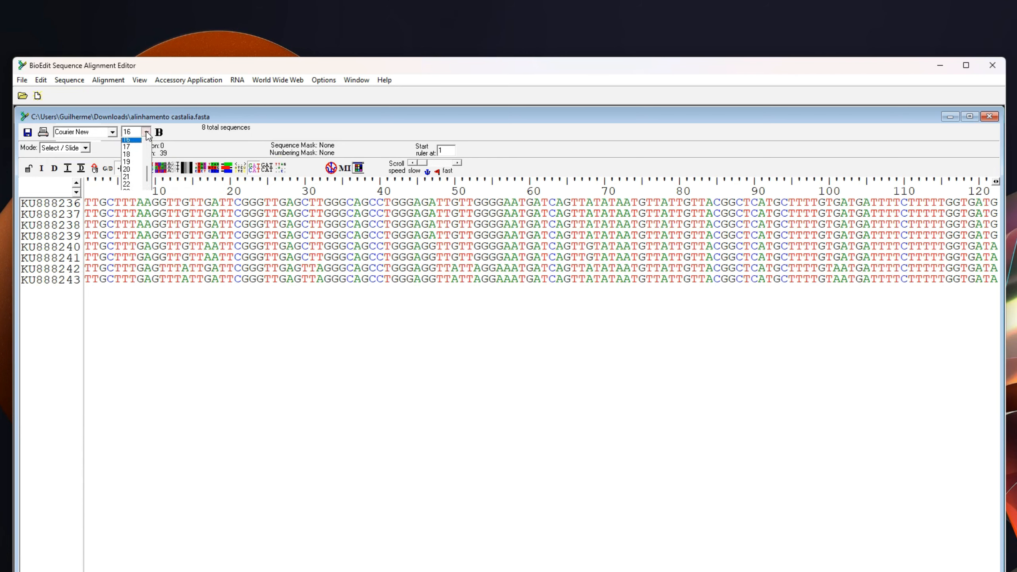
click(134, 157)
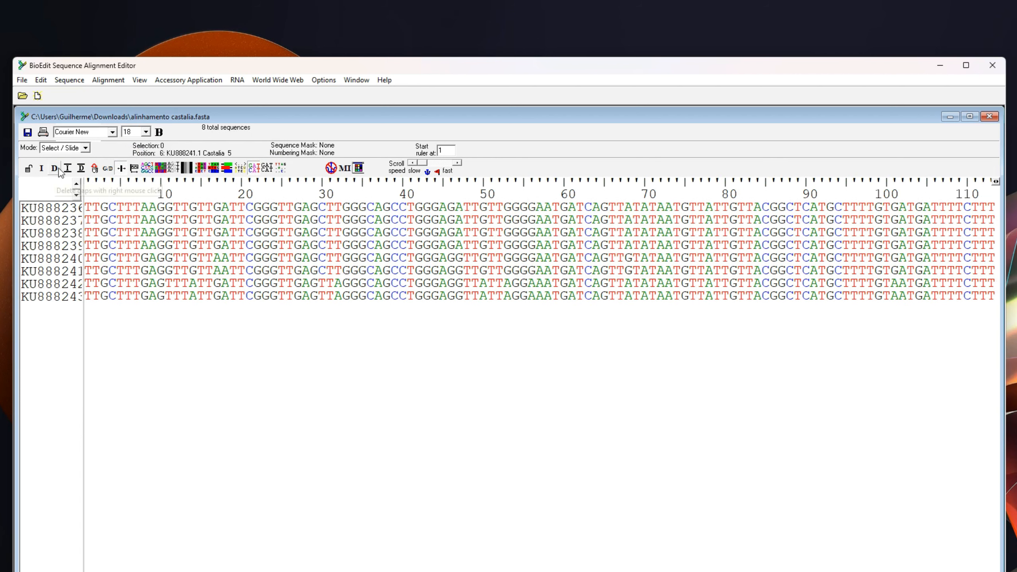
click(113, 132)
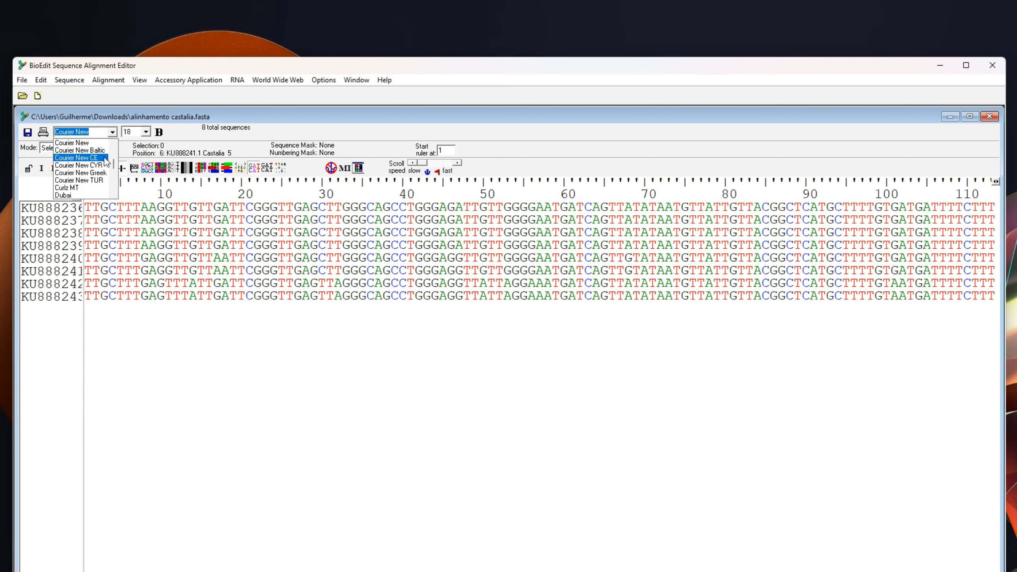
click(97, 196)
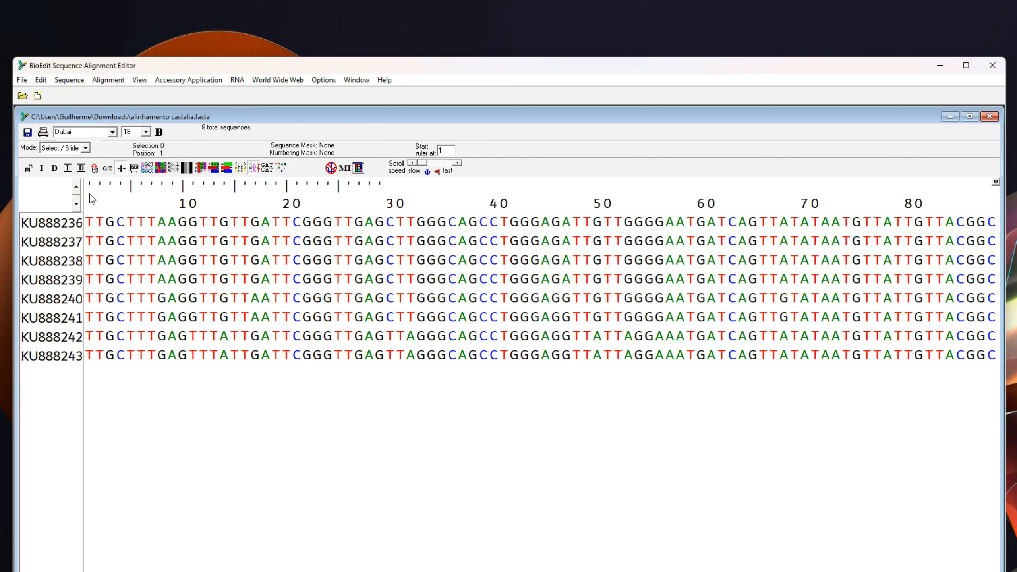
click(113, 132)
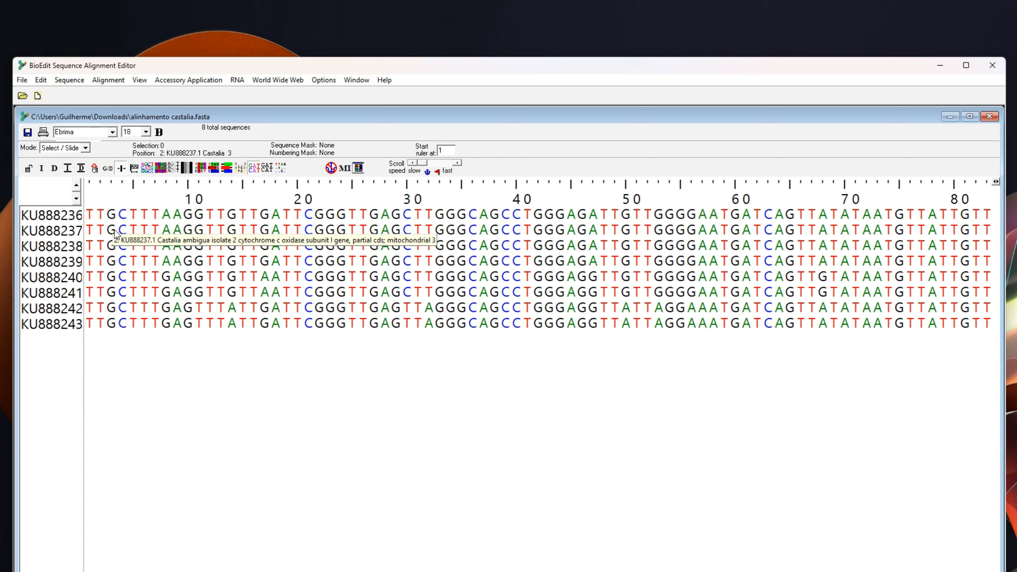
Step: Try the coloured-background, information-based and black-and-grey conservation shadings on the Castalia alignment
click(160, 168)
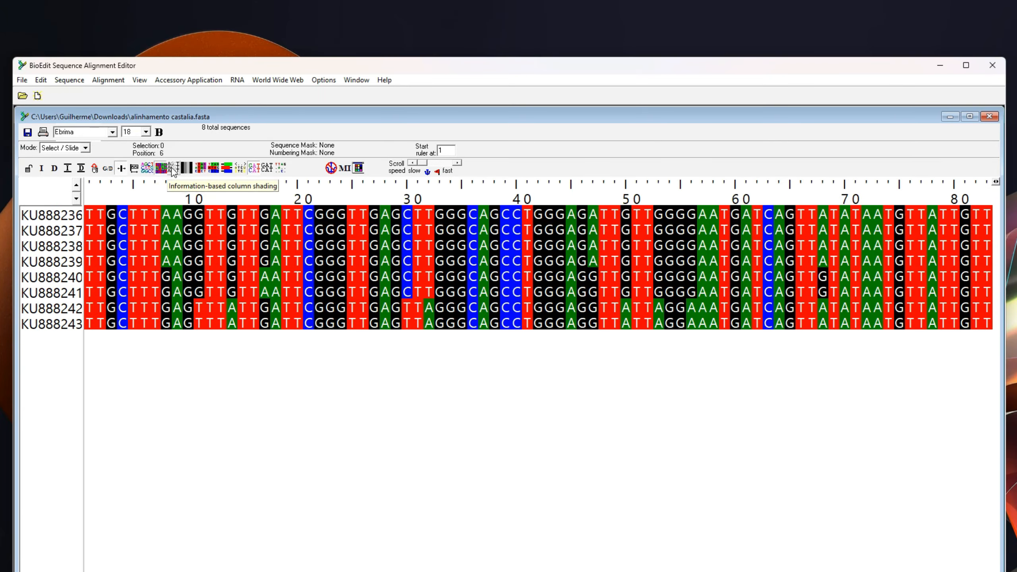
click(172, 168)
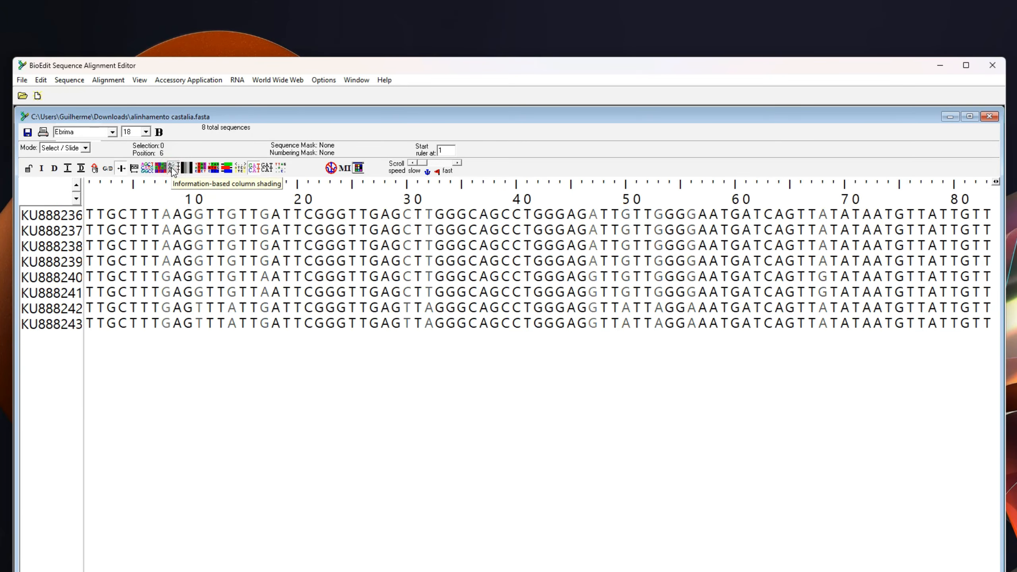
click(187, 169)
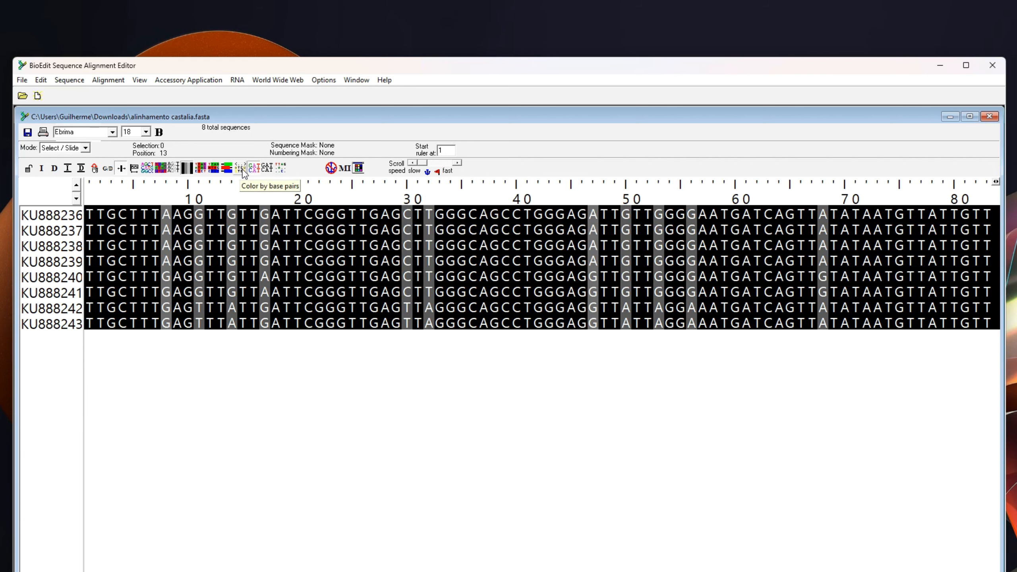
Step: Apply coloured base backgrounds to the alignment, plotting identities as dots against the first sequence before restoring the full letters
click(279, 170)
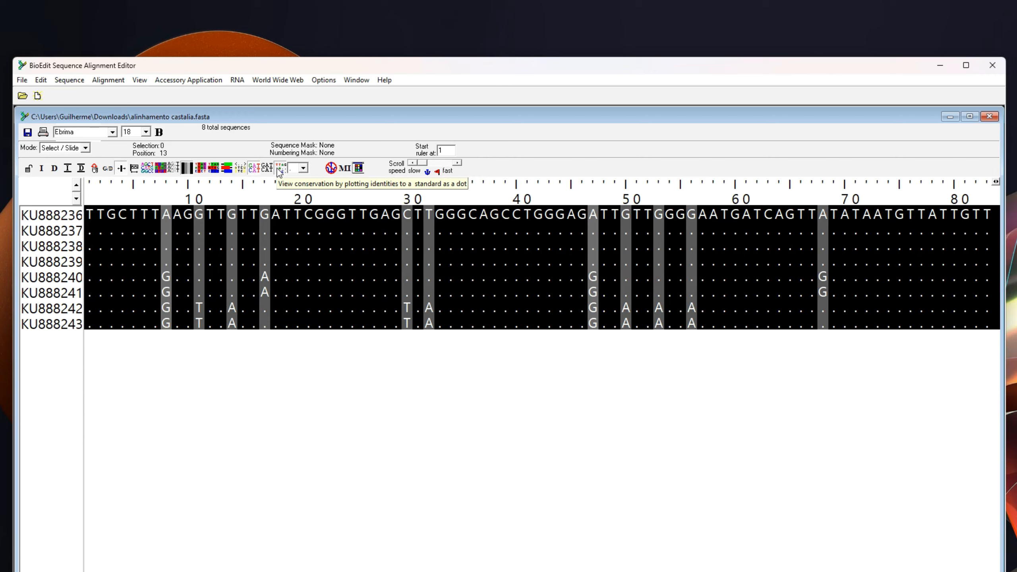
click(160, 169)
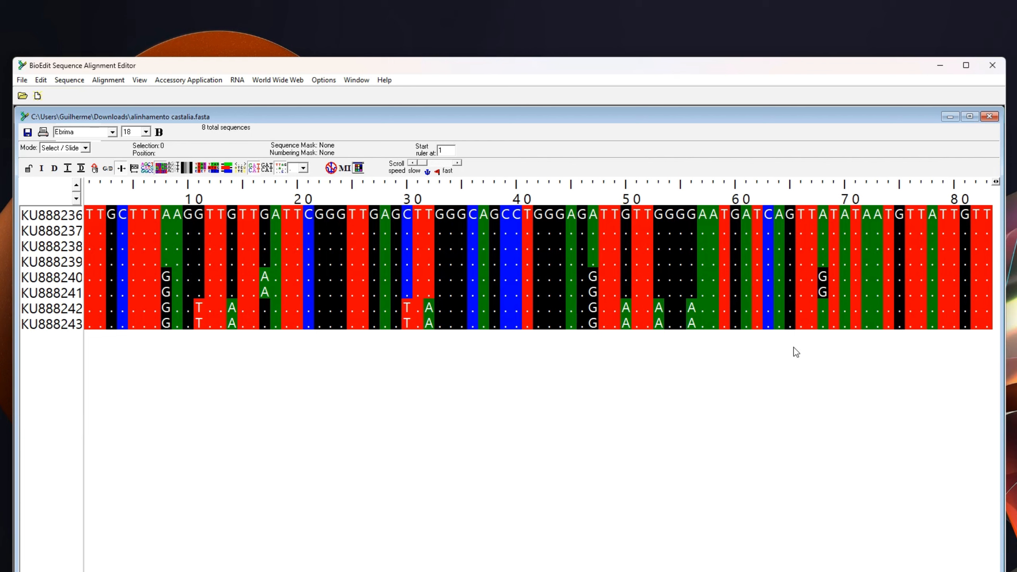
click(284, 170)
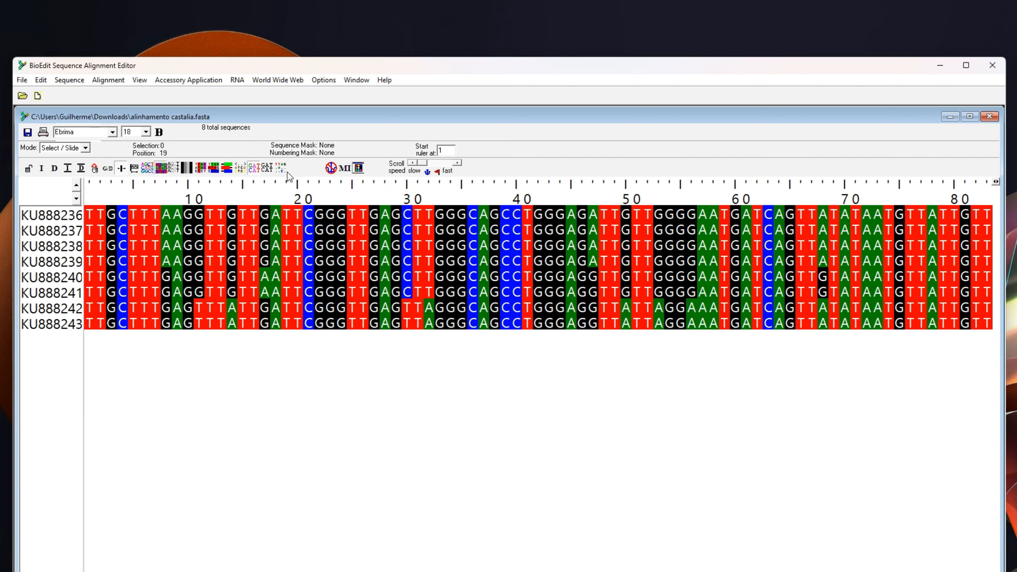
Step: Open sequence (4).fasta from Downloads in a separate window beside the Castalia alignment and close it again
click(950, 116)
click(22, 95)
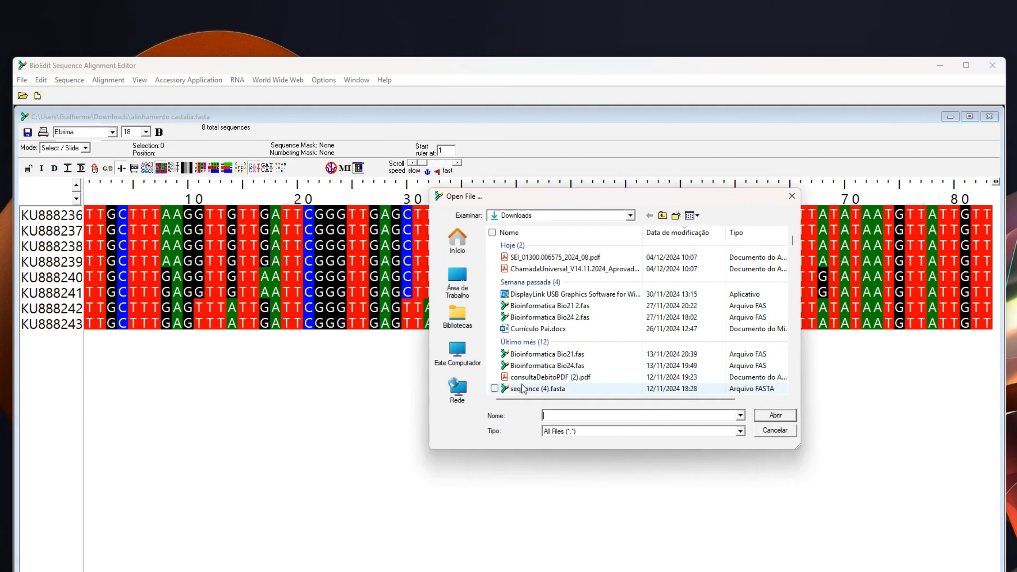
double_click(546, 389)
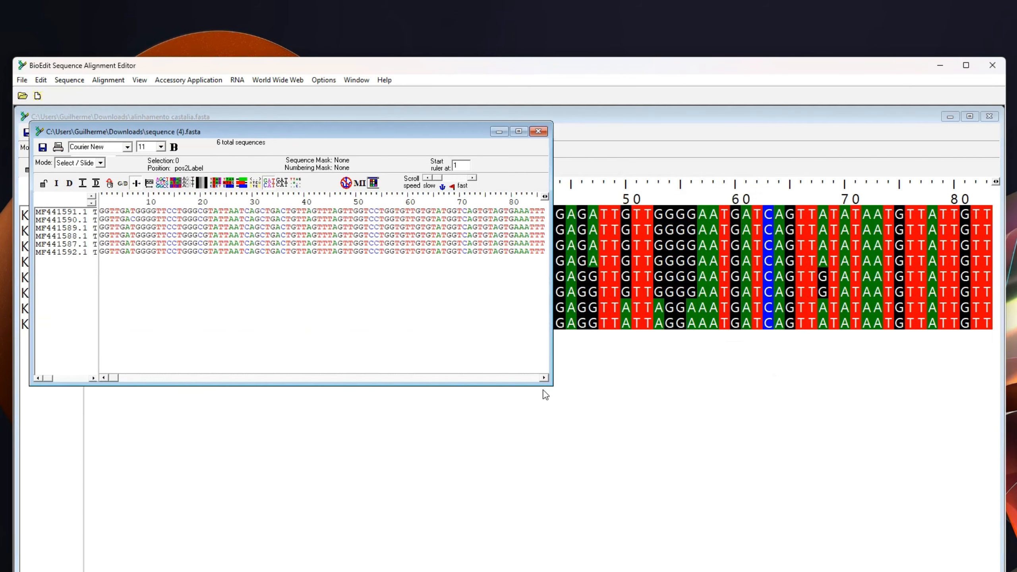
drag(512, 168, 679, 362)
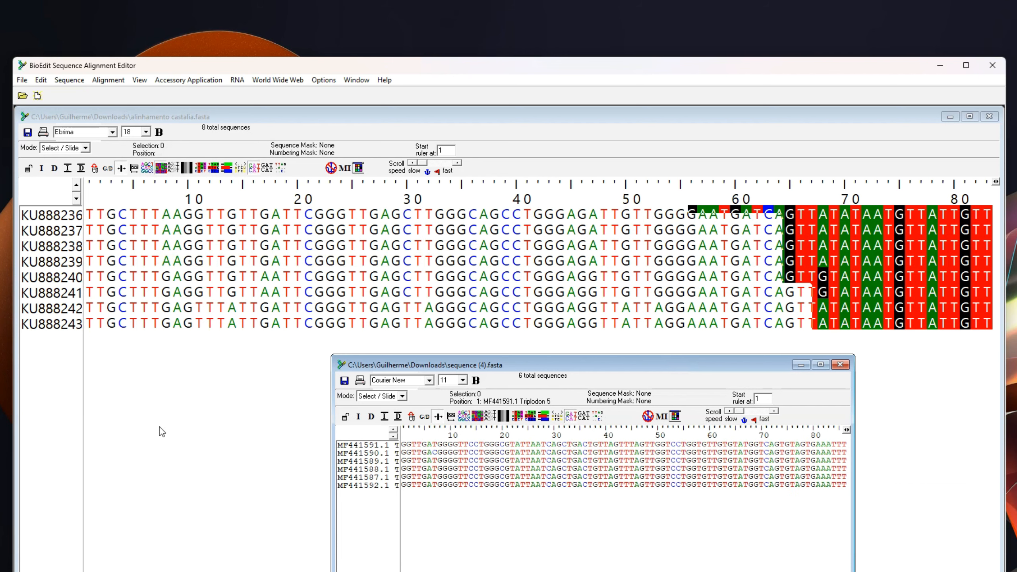
click(840, 365)
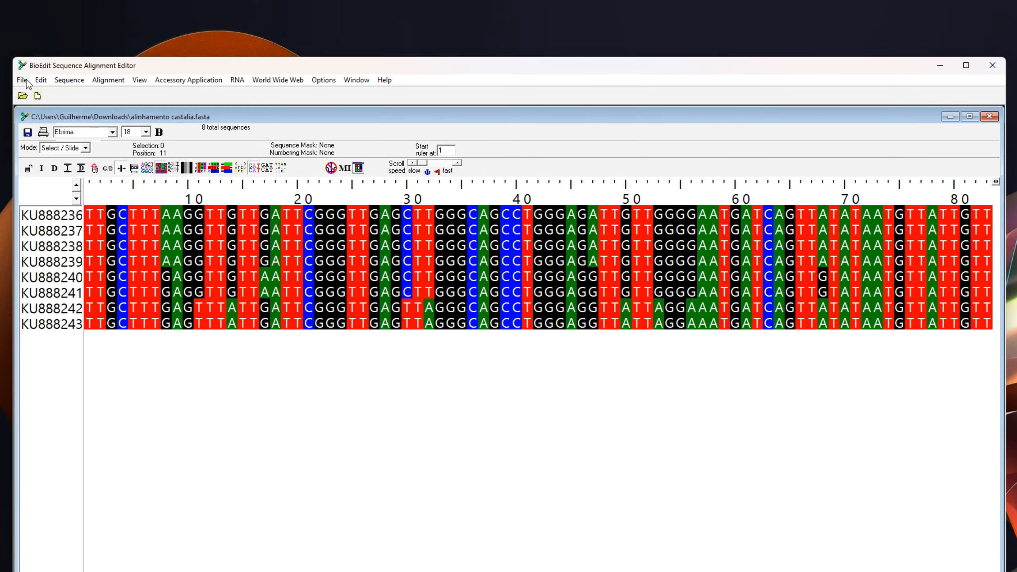
click(23, 80)
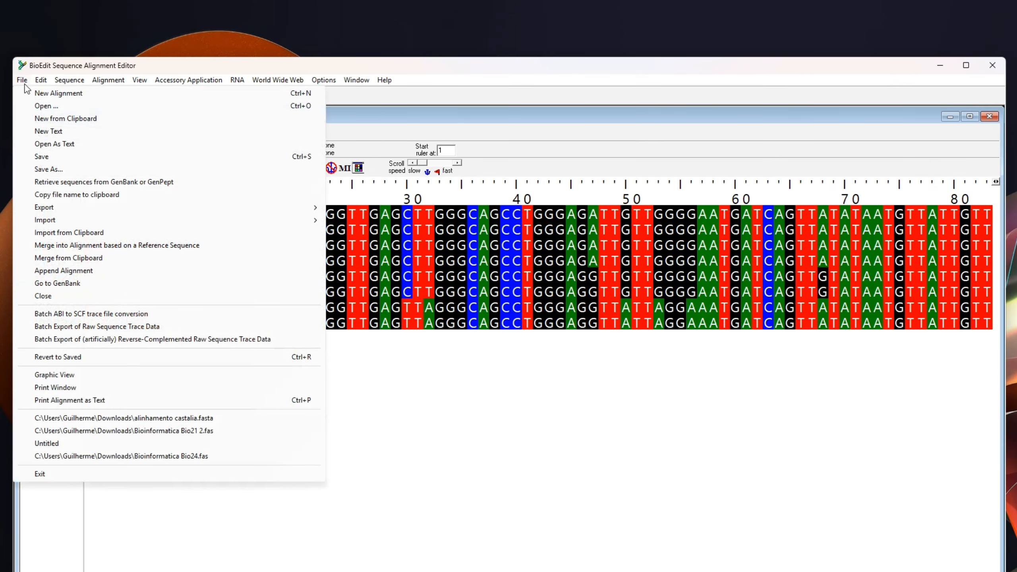
mouse_move(50, 221)
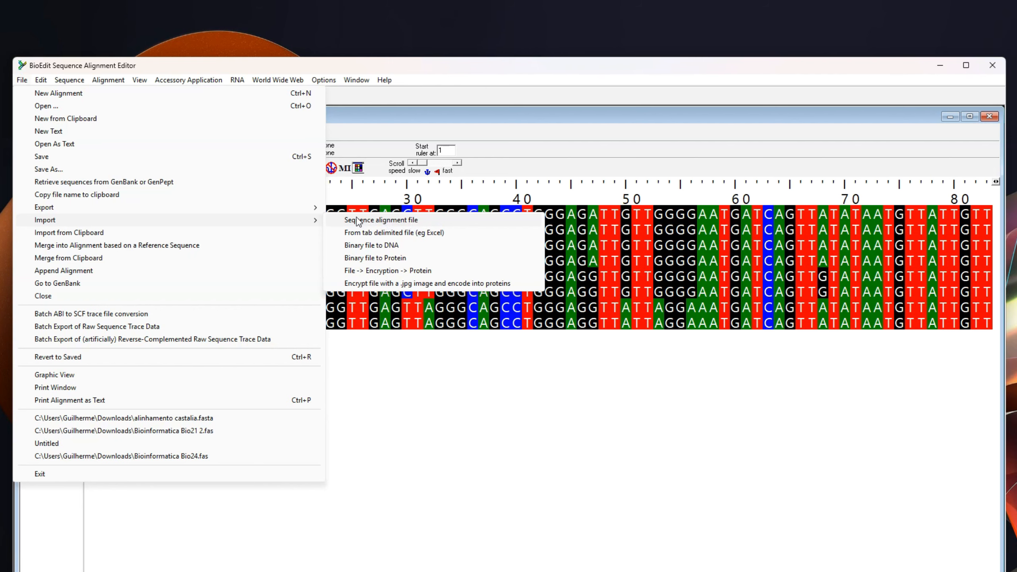
click(385, 221)
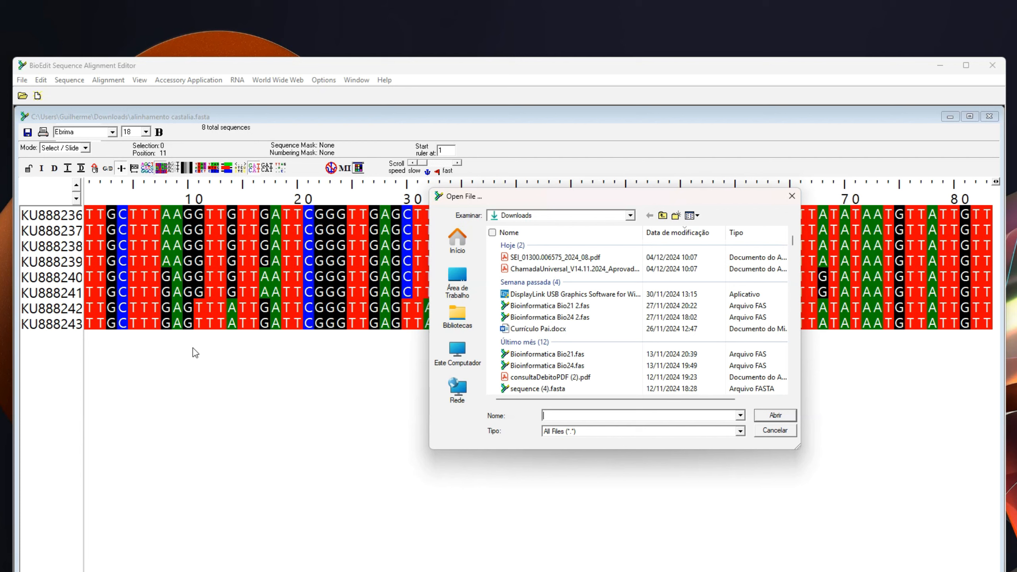
click(569, 269)
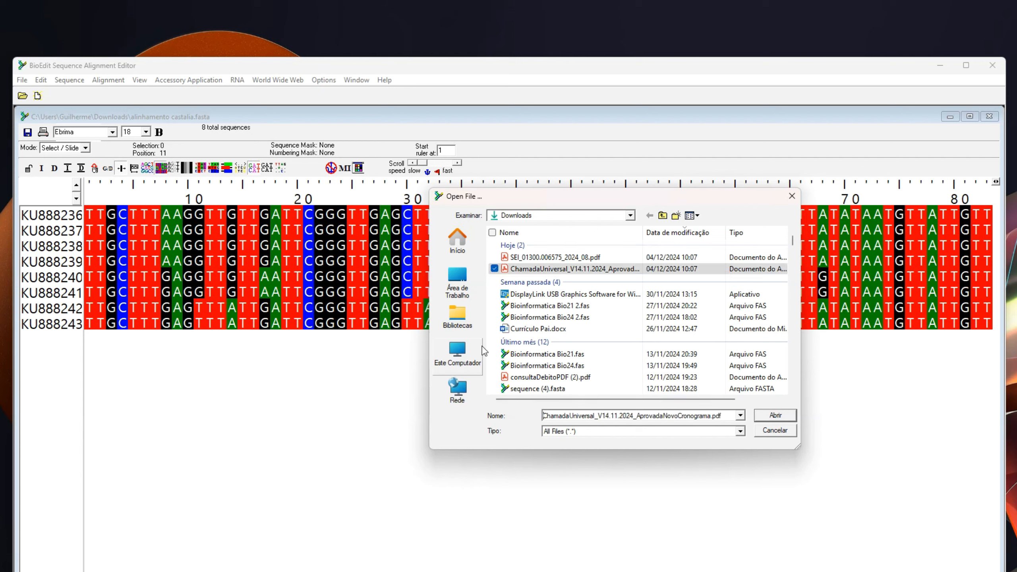
click(741, 431)
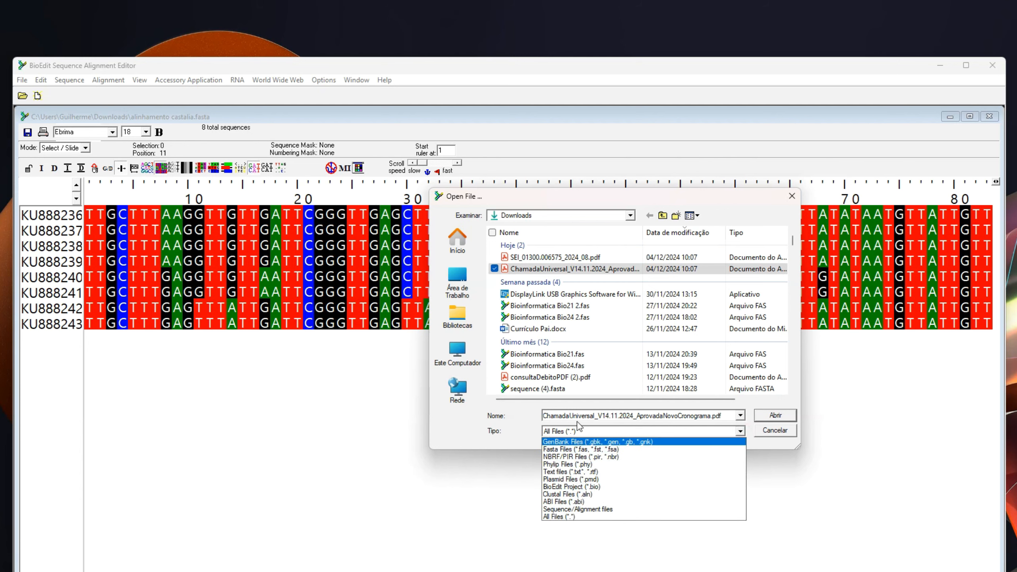
click(572, 449)
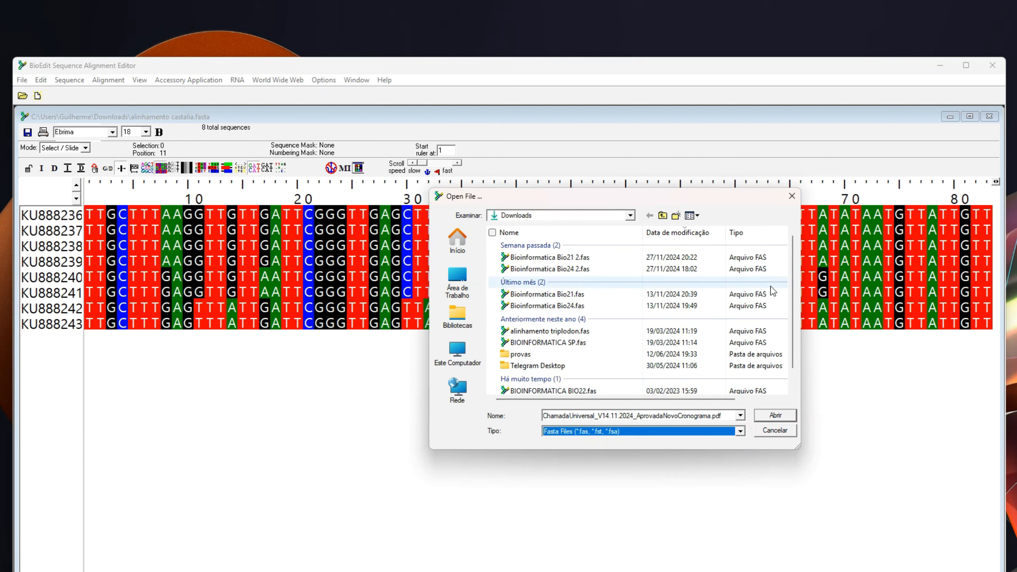
click(775, 431)
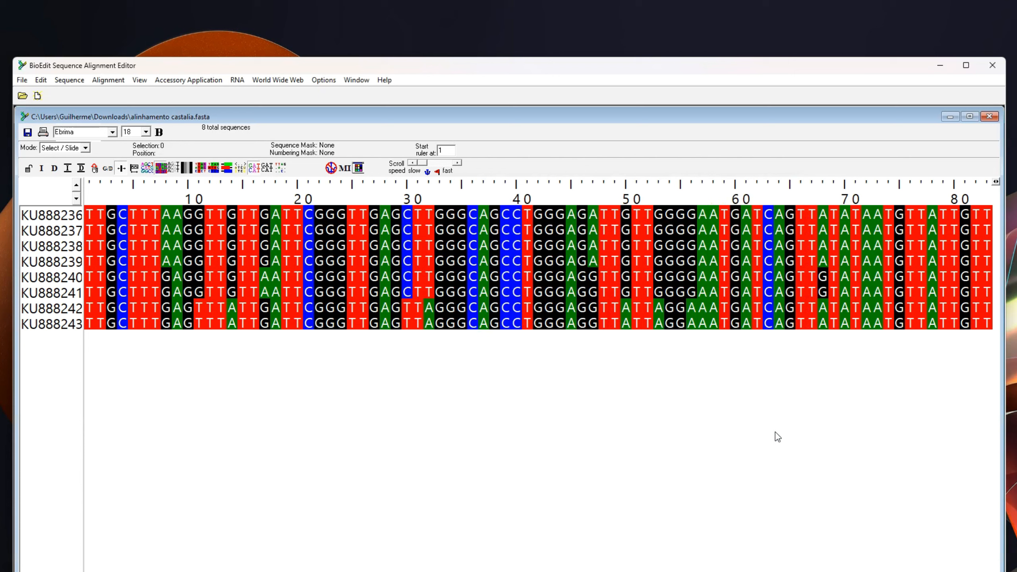
Step: Start importing a sequence alignment file from Downloads, filtering by Fasta Files before listing All Files
click(22, 81)
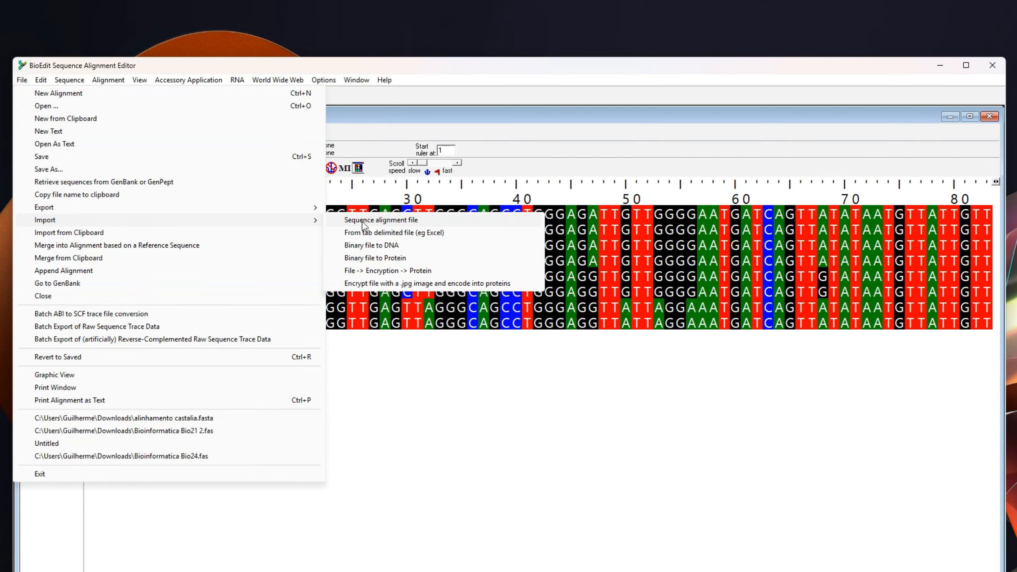
click(391, 221)
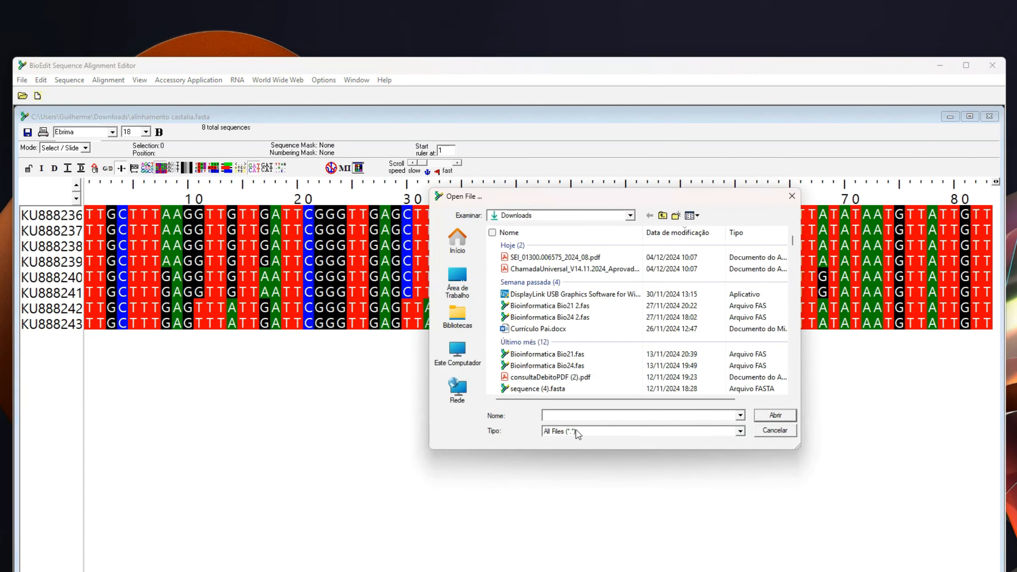
click(740, 432)
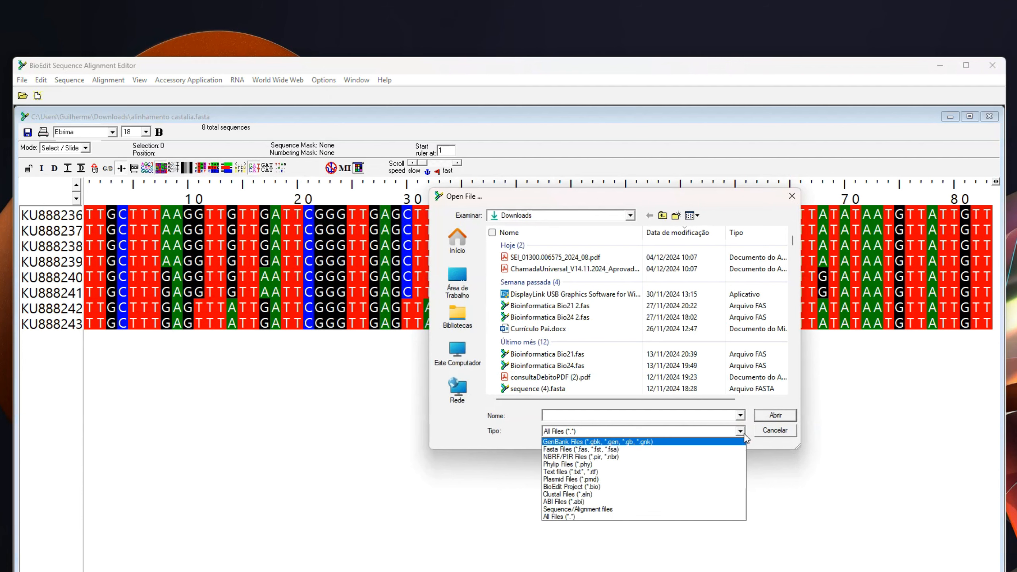
click(580, 449)
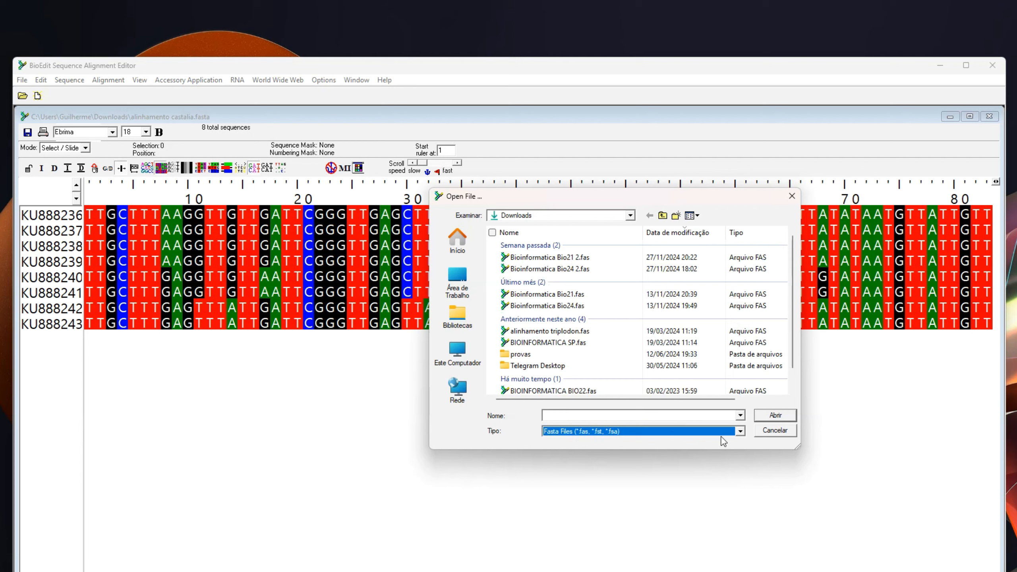
click(739, 432)
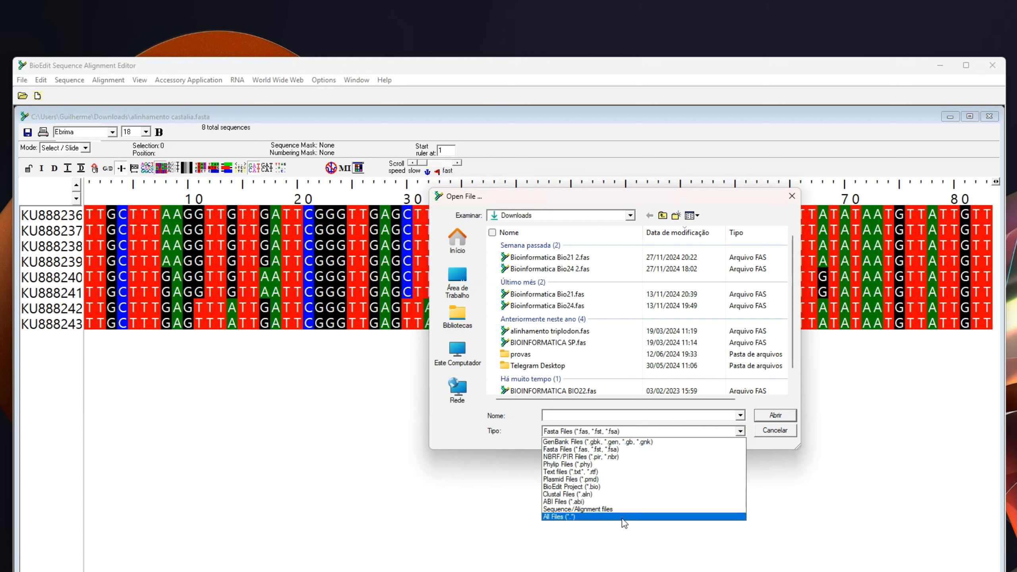
click(625, 517)
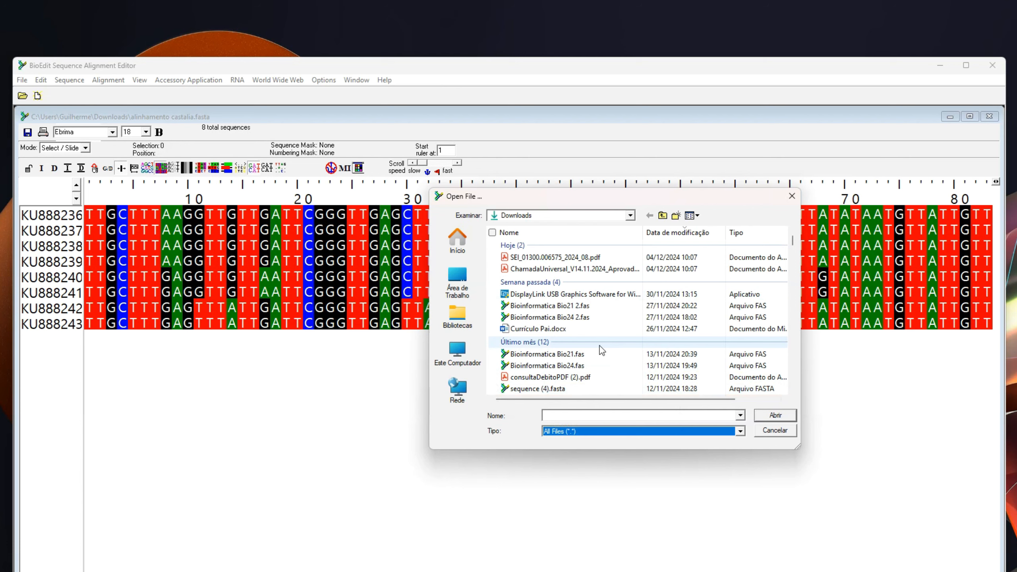
Step: Restrict the import file list to Fasta Files once more and return it to All Files
scroll(600, 350, down, 1)
click(734, 431)
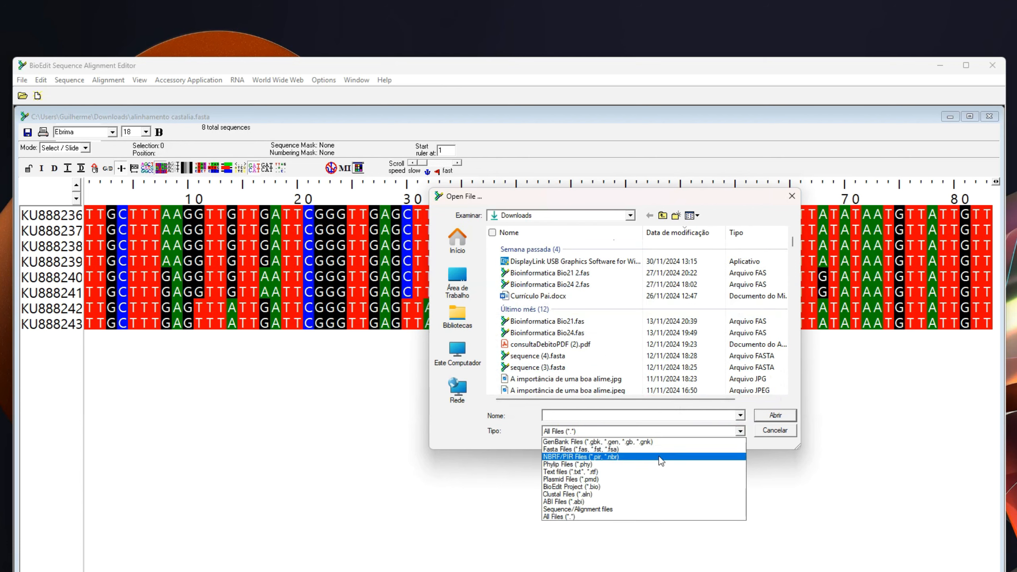
click(605, 449)
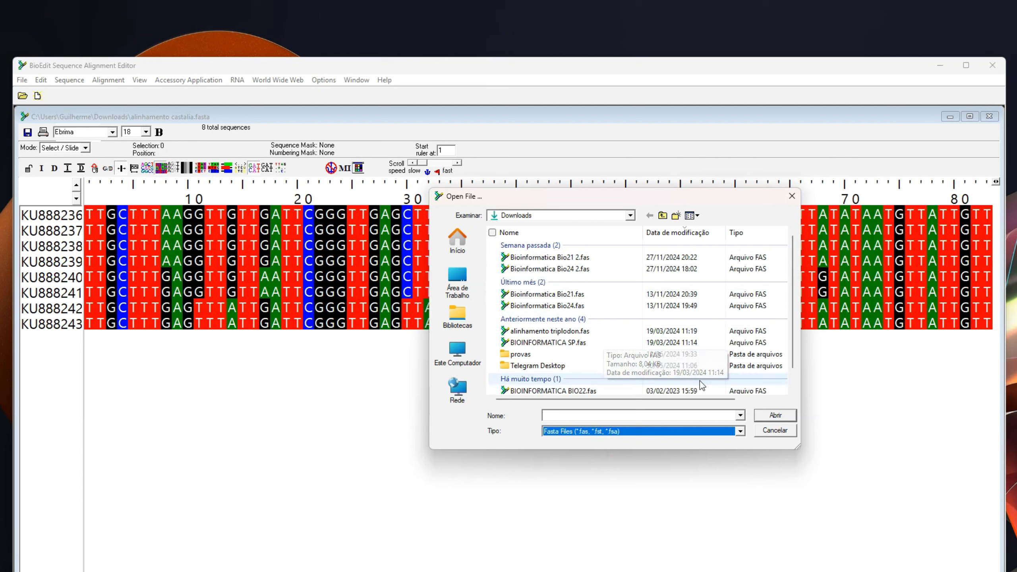
click(740, 430)
click(649, 520)
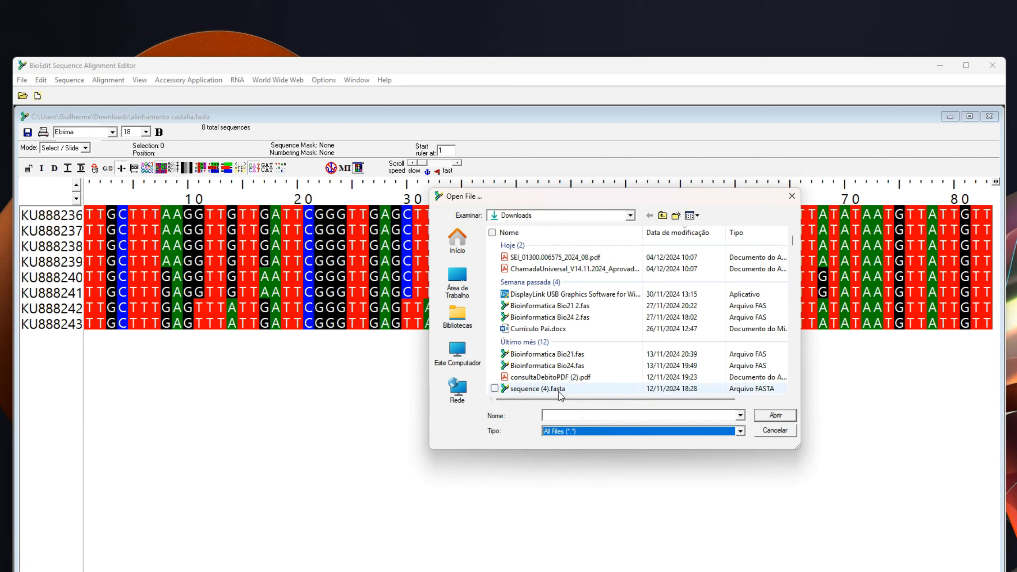
Step: Import alinhamento Diplodon.fasta, alinhamento paxyodon.fasta and alinhamento Triplodon.fasta from Downloads together into the Castalia alignment
scroll(600, 345, down, 15)
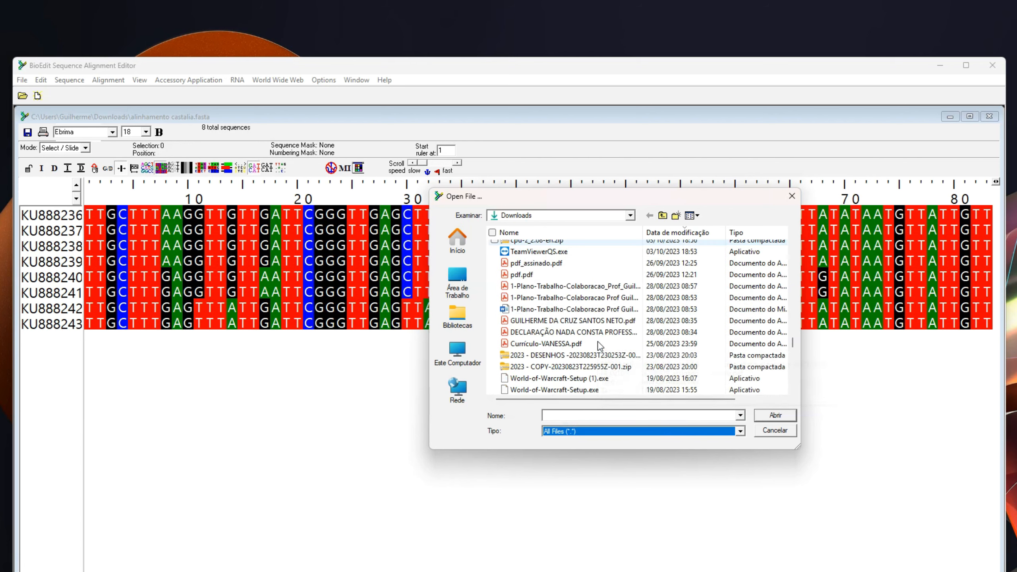
scroll(599, 345, down, 15)
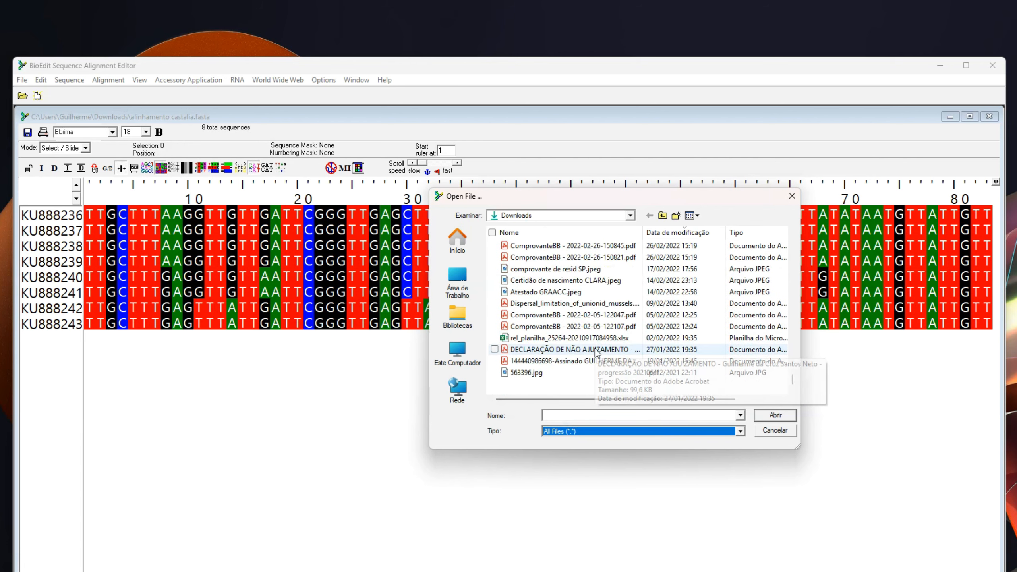
scroll(598, 353, up, 12)
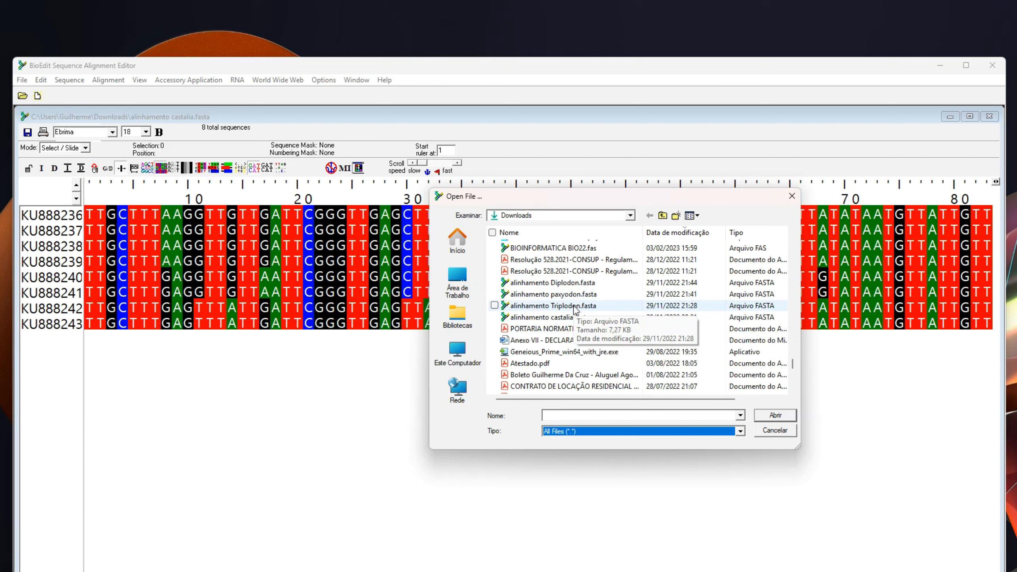
click(566, 283)
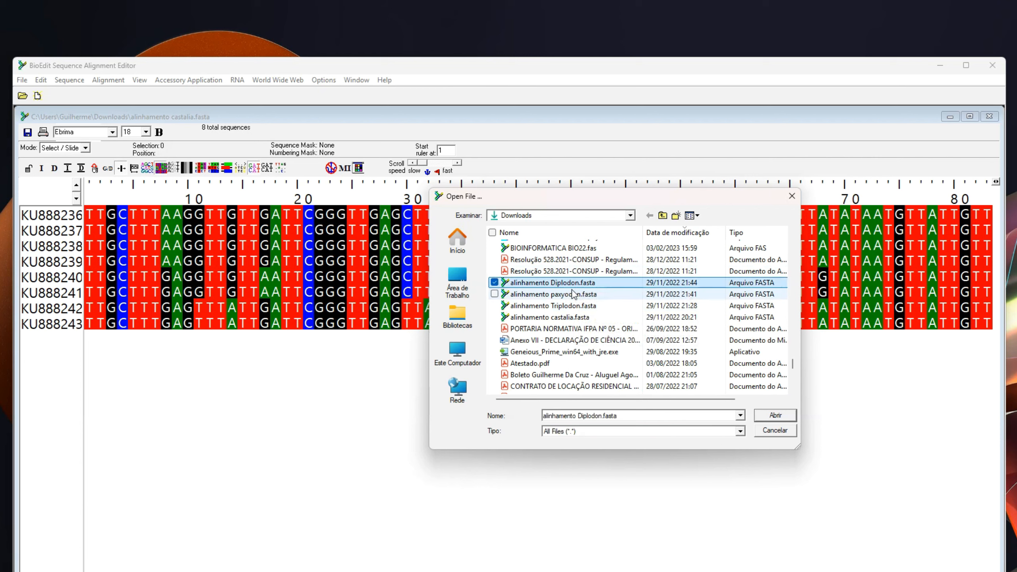
shift+click(566, 295)
shift+click(565, 306)
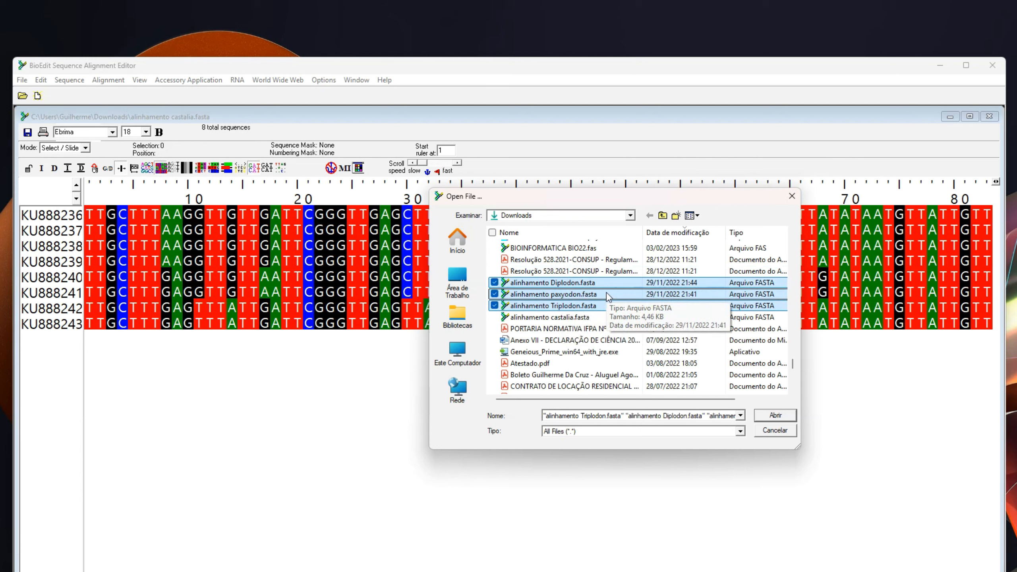
click(774, 415)
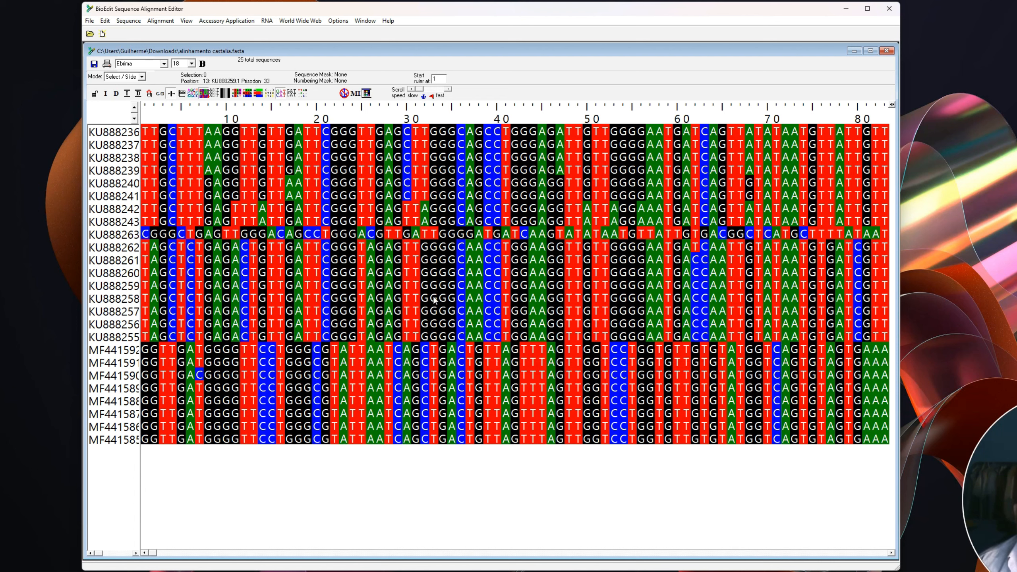
Step: Widen the sequence name column to show the species names, and move the Diplodon suavidicus sequence to the end of the alignment
drag(141, 210, 287, 225)
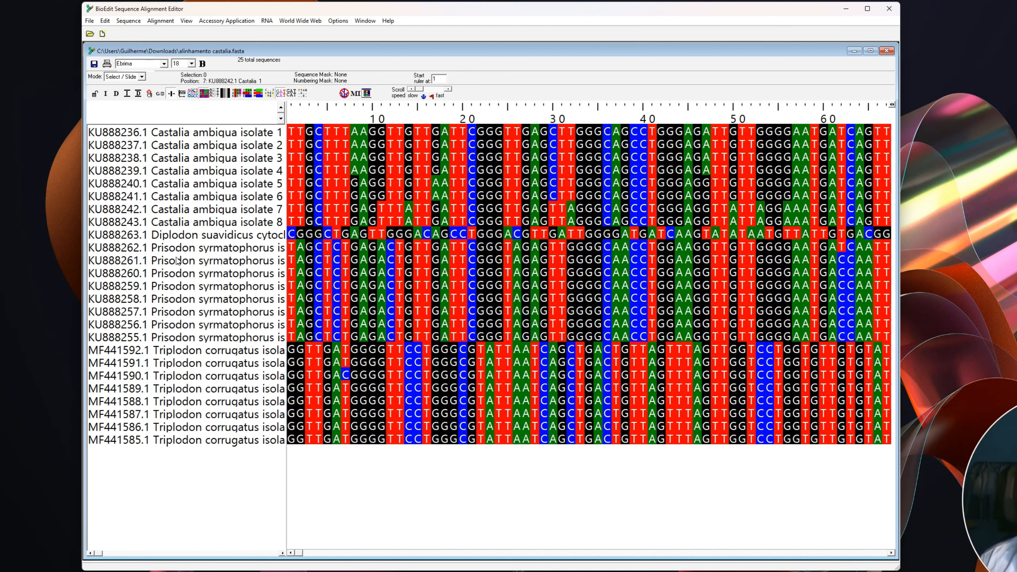
click(236, 235)
drag(236, 433, 236, 440)
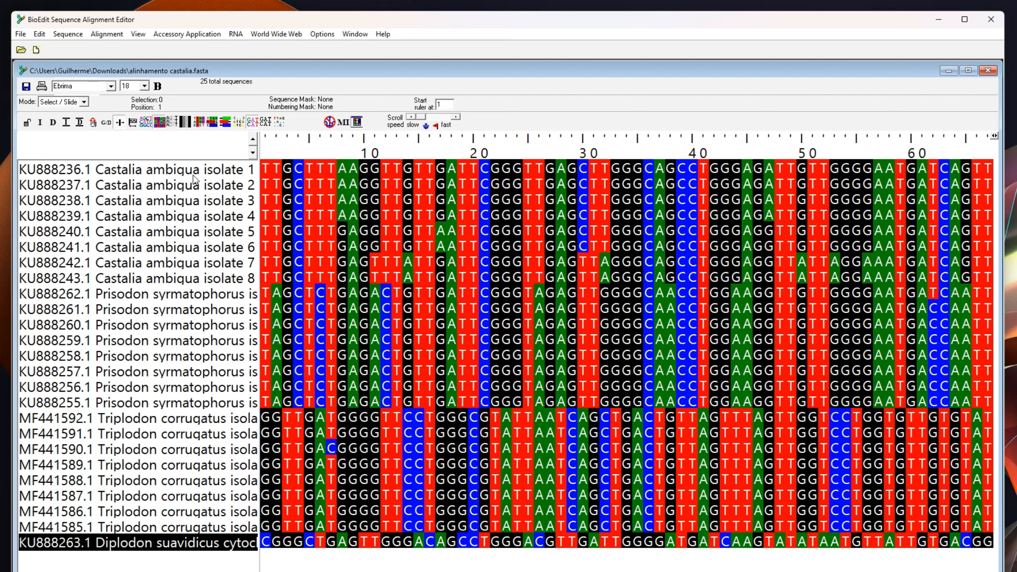
click(22, 36)
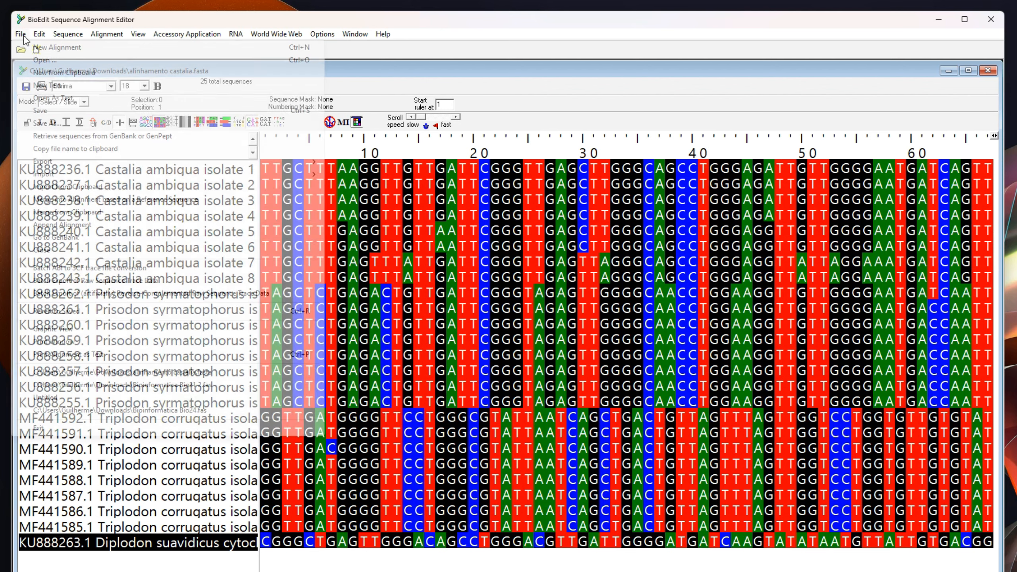
click(58, 126)
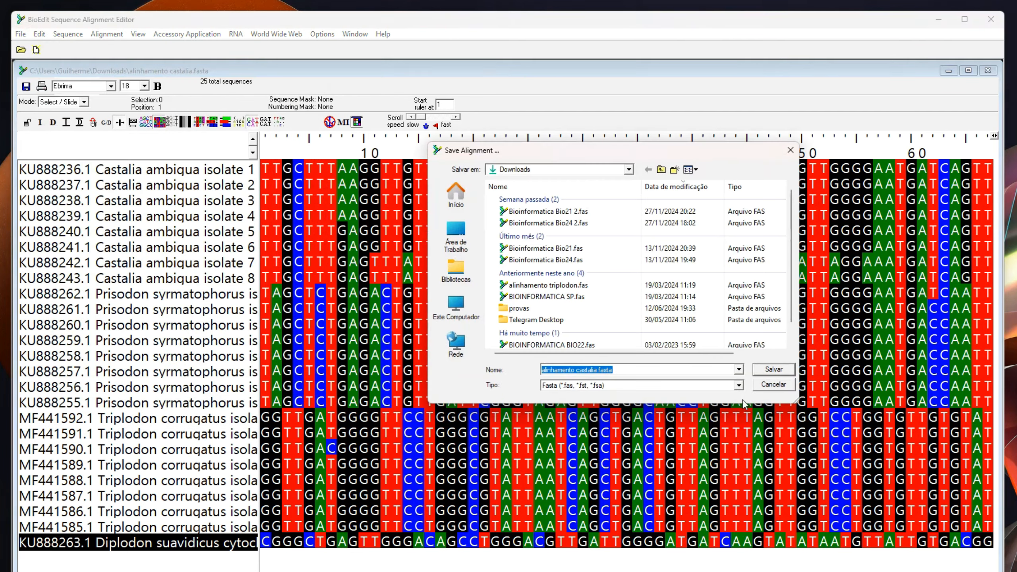
click(779, 387)
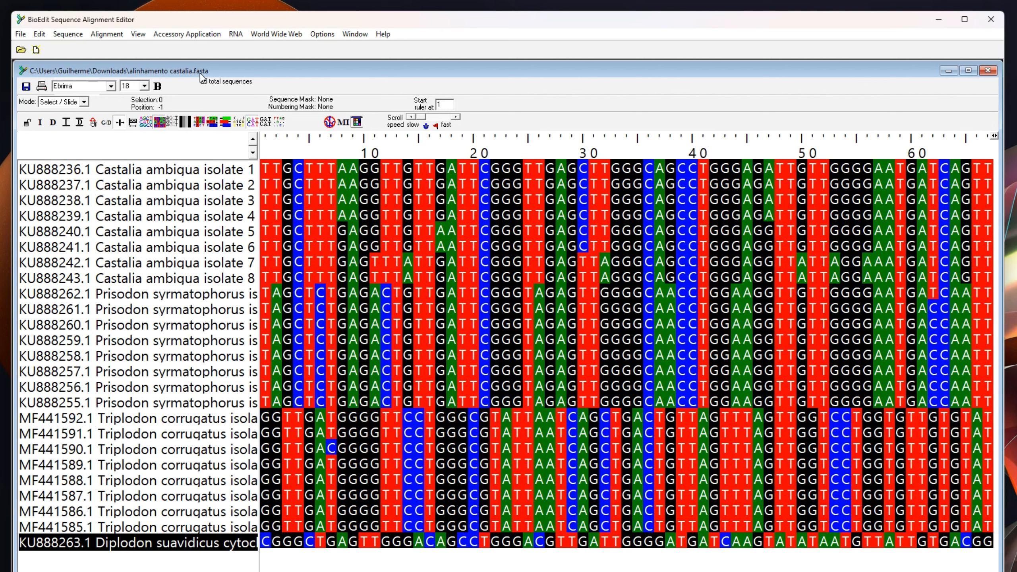
Step: Save the combined alignment in Downloads as a new Fasta file named banco de dados.fas
click(21, 34)
click(55, 127)
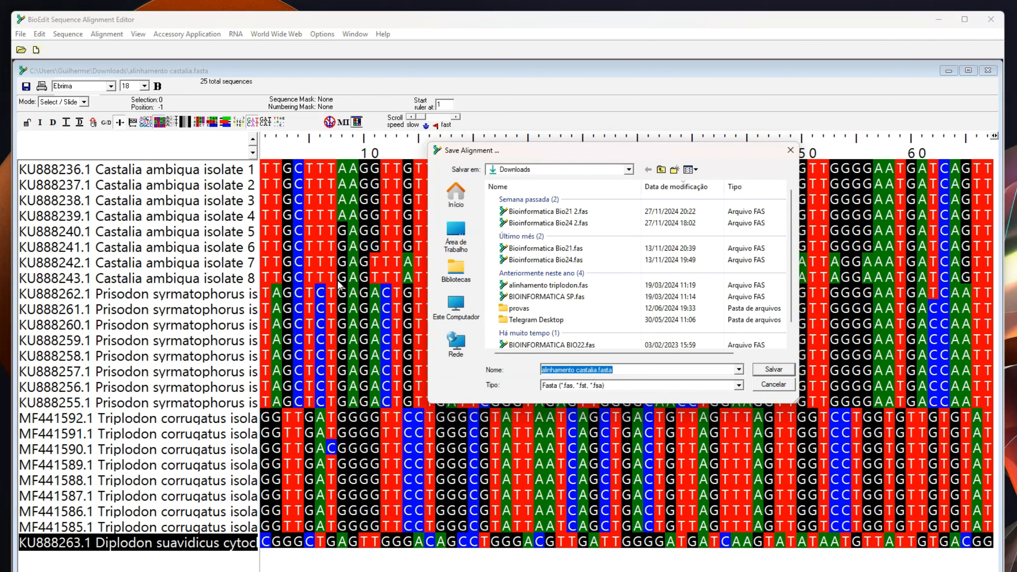
text(banco de da)
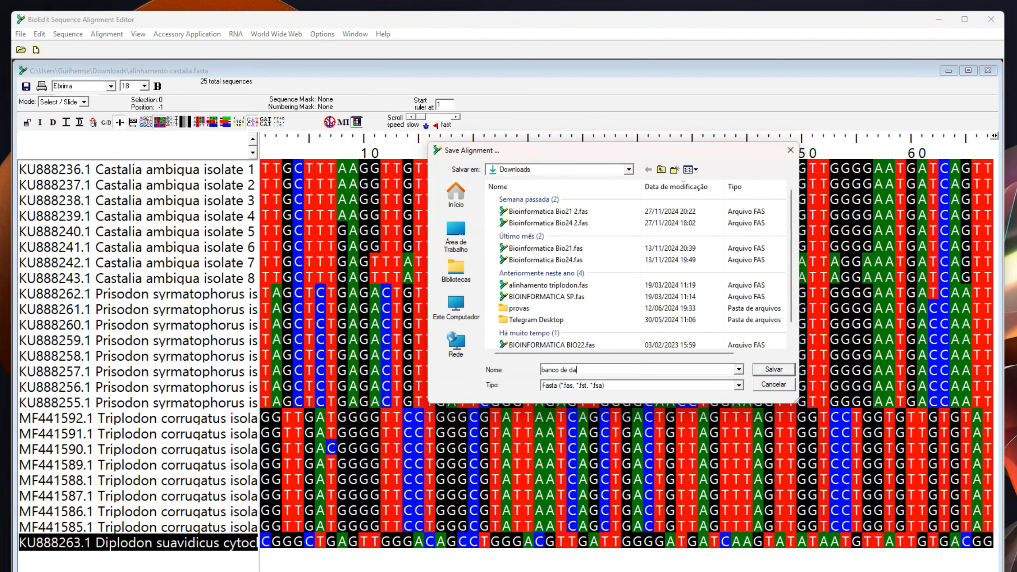
text(dos.fas)
click(739, 387)
click(598, 401)
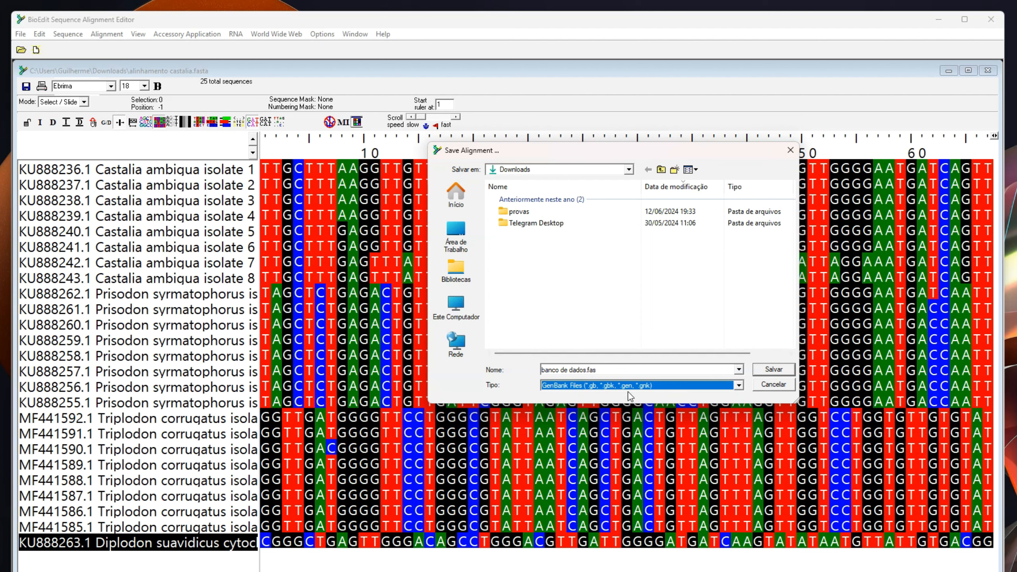
click(738, 385)
click(573, 426)
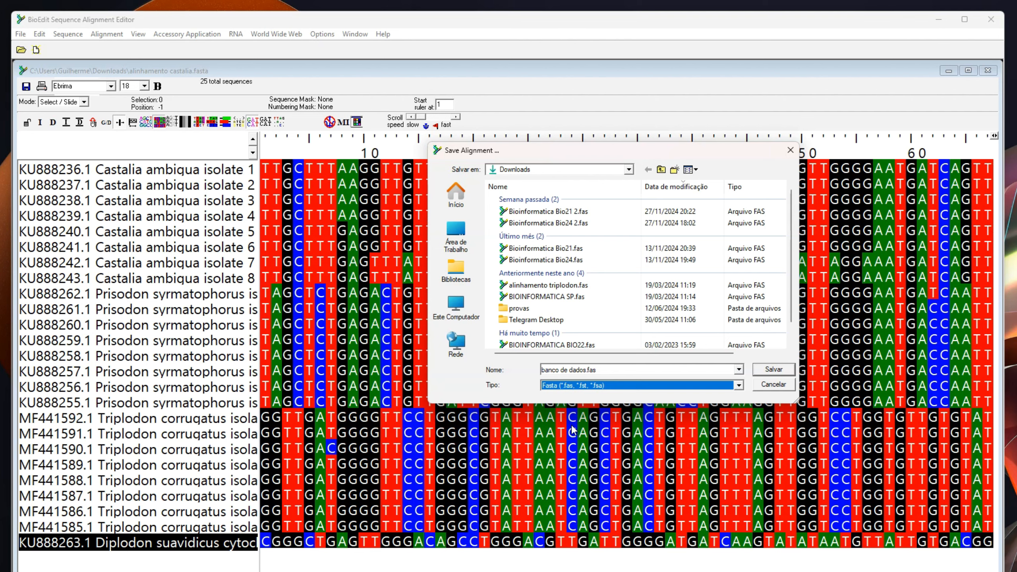
click(788, 370)
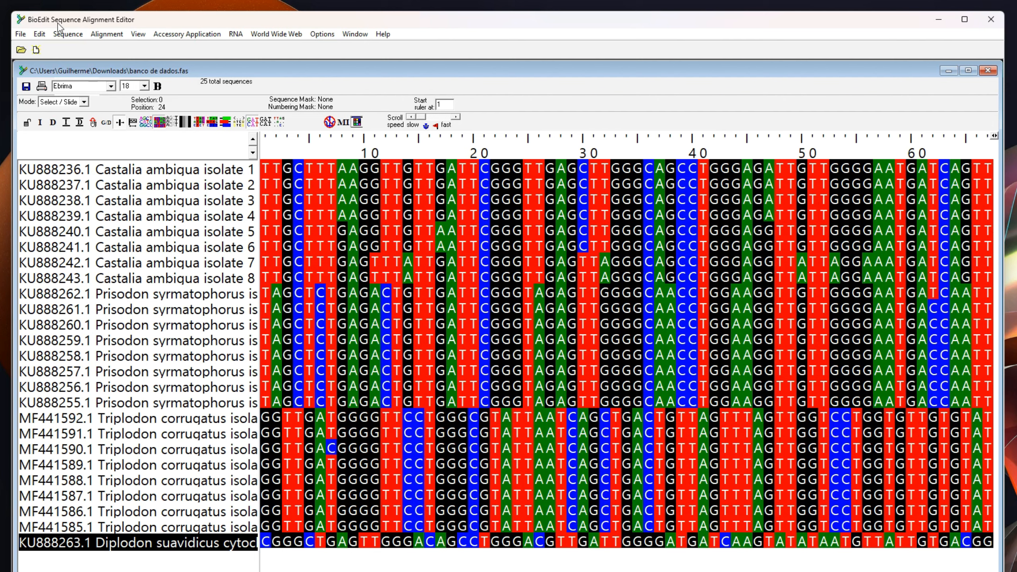
Step: Open the original alinhamento castalia.fasta from Downloads to check its sequences, widening its name column slightly
click(21, 50)
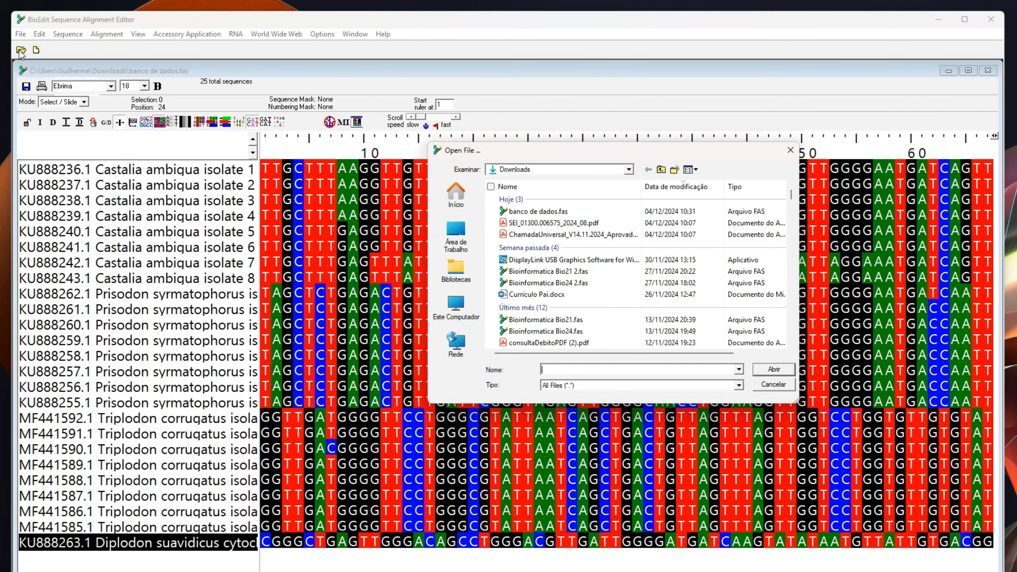
scroll(729, 248, down, 15)
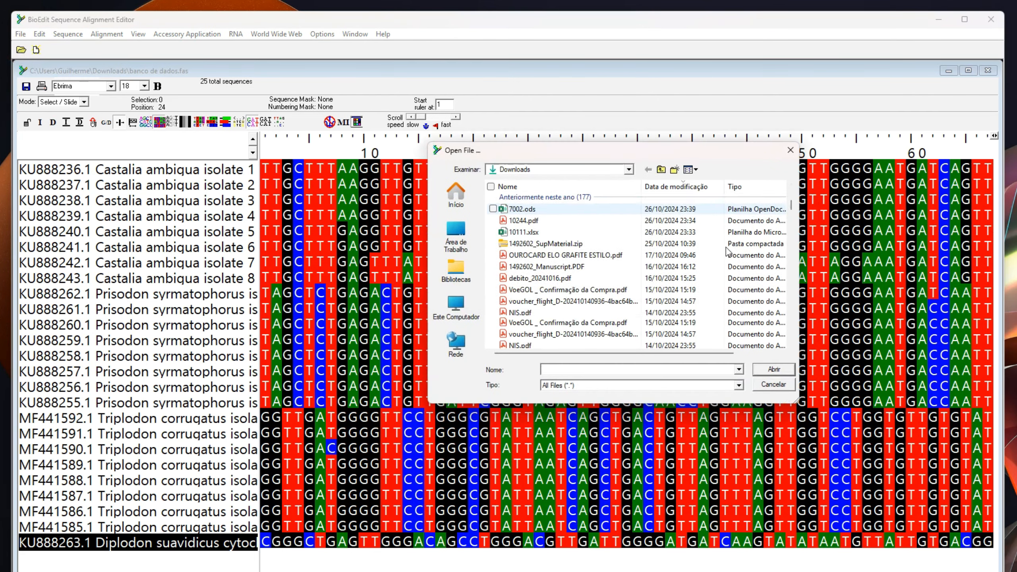
scroll(725, 253, down, 3)
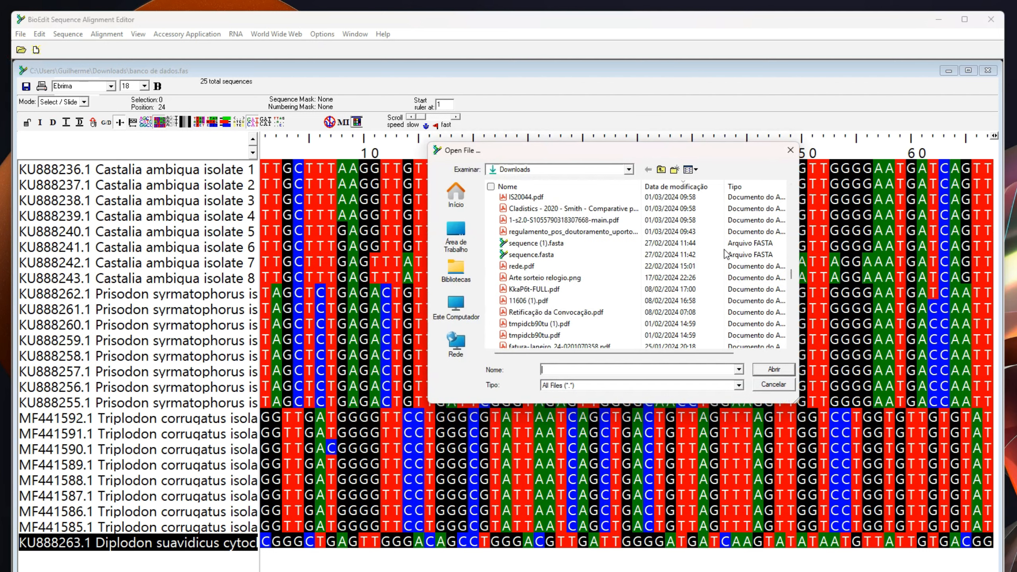
scroll(725, 254, down, 6)
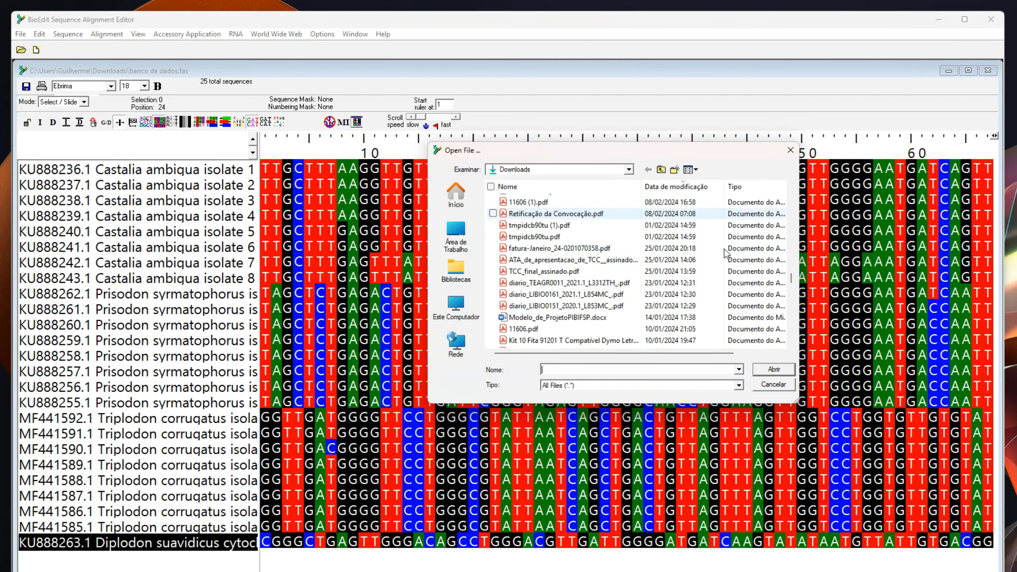
scroll(727, 253, down, 15)
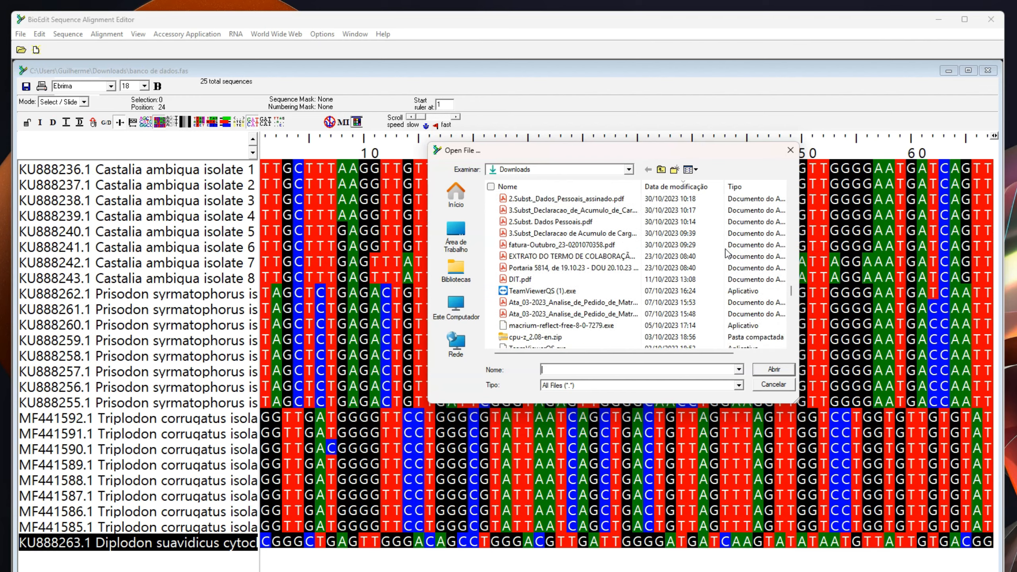
scroll(726, 254, down, 12)
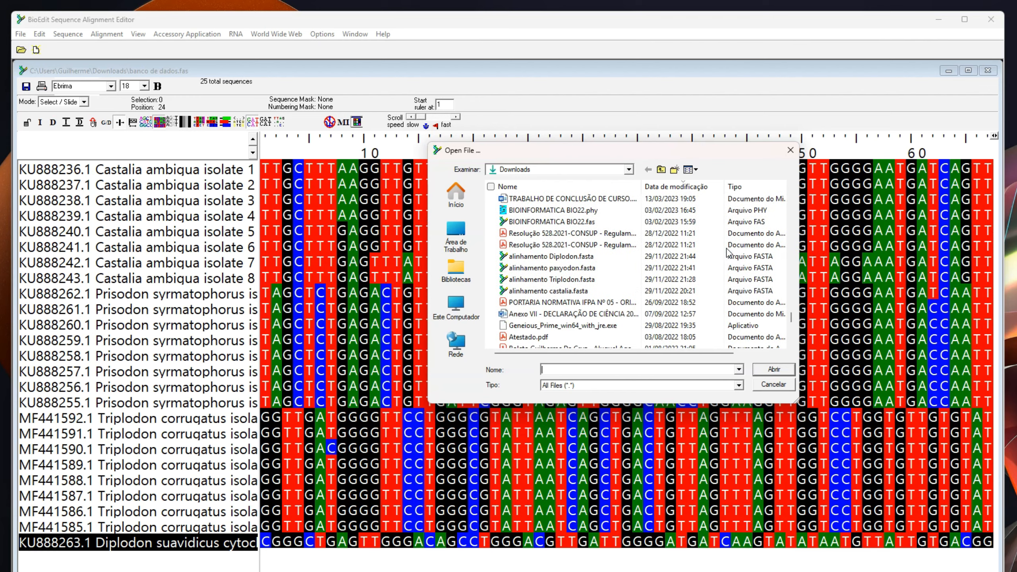
double_click(560, 291)
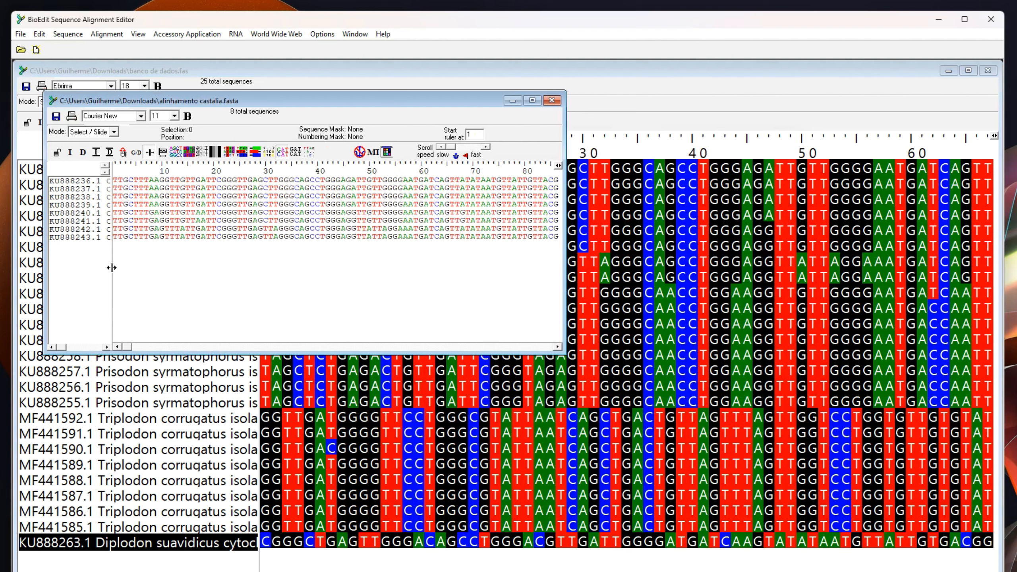
mouse_move(111, 268)
mouse_down()
mouse_move(206, 274)
mouse_move(122, 285)
mouse_up()
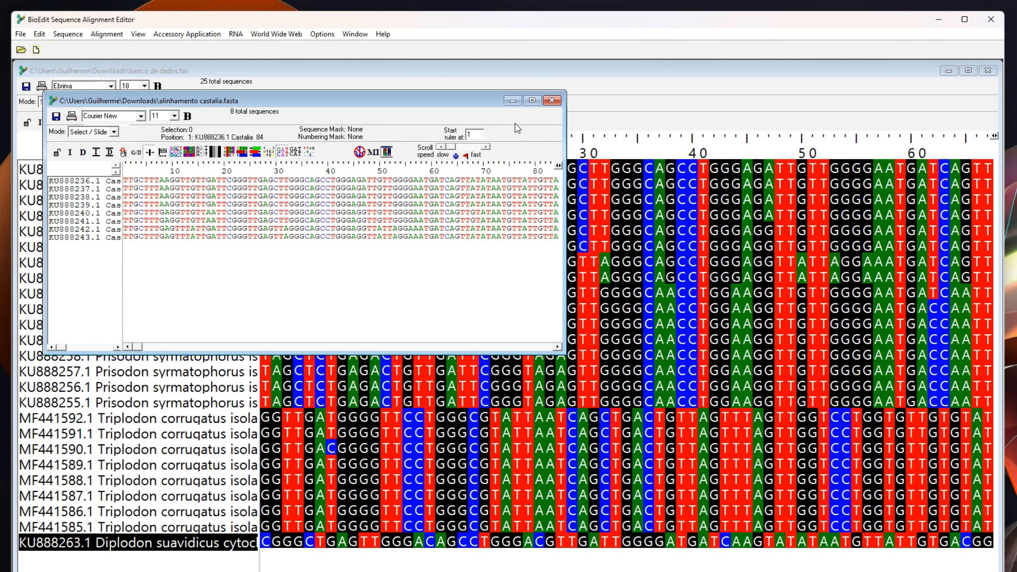
Step: Close both open alignments and open the chromatogram file CD01_F11_17.ab1 from the COI folder
click(551, 100)
click(987, 71)
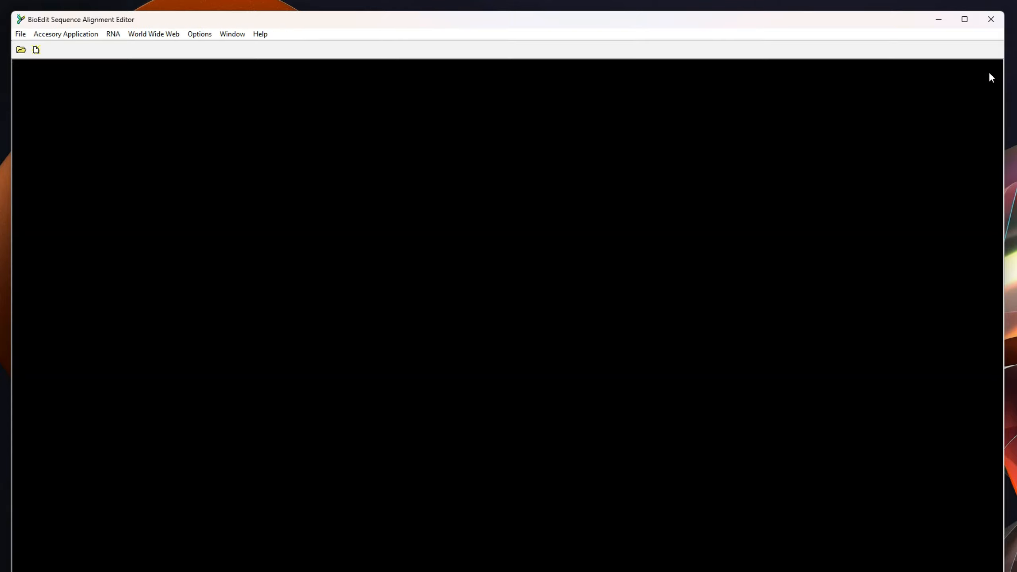
click(21, 50)
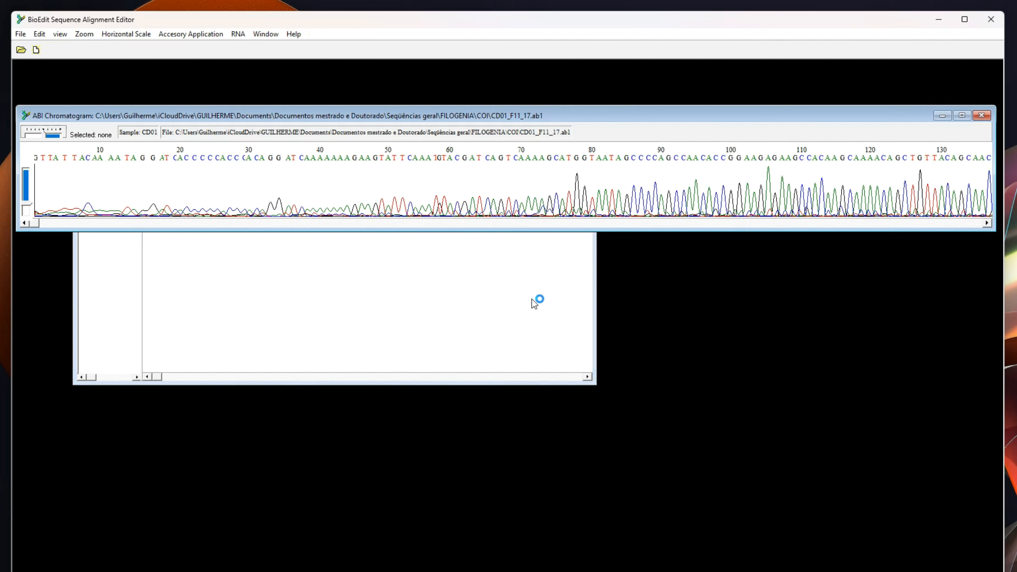
Step: Compare the CD01 DNA sequence with its chromatogram, examine the peaks along the trace, and close the chromatogram
click(531, 298)
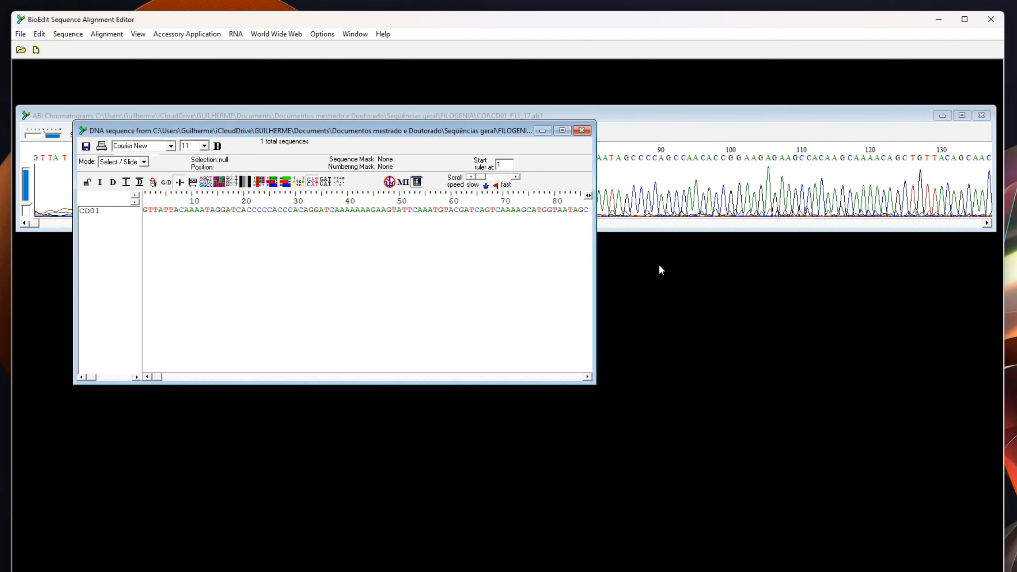
click(697, 115)
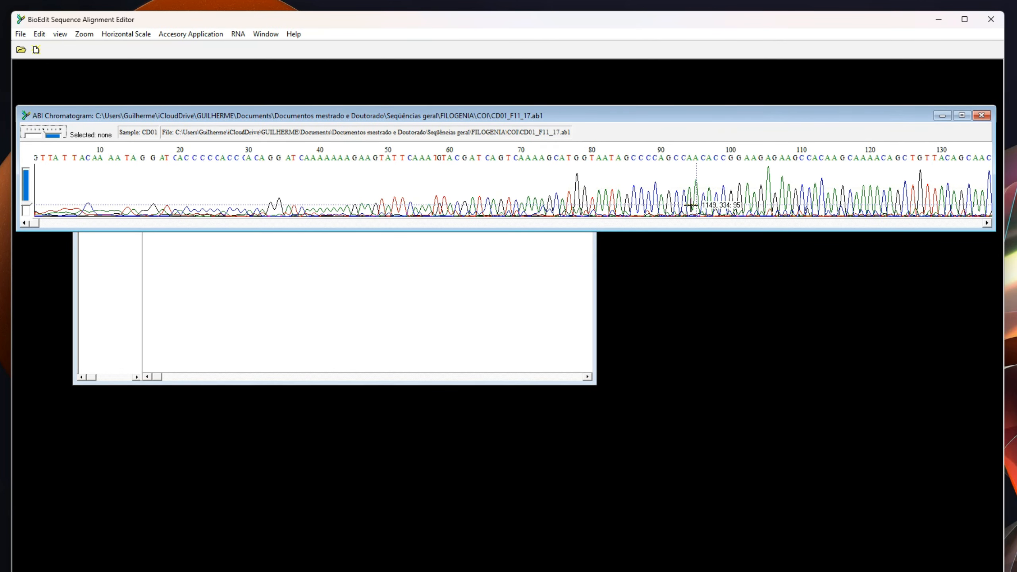
drag(32, 224, 888, 249)
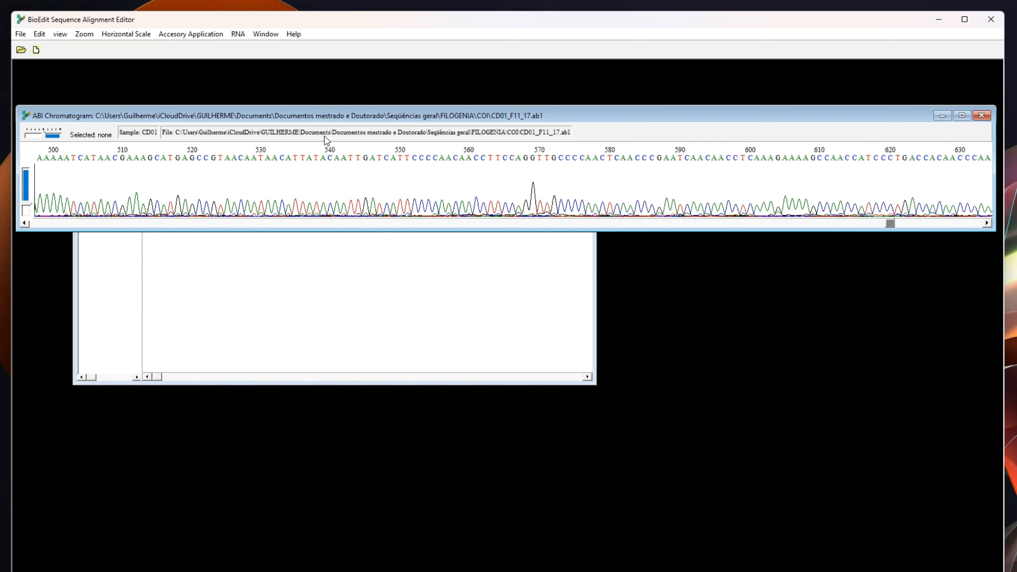
click(984, 115)
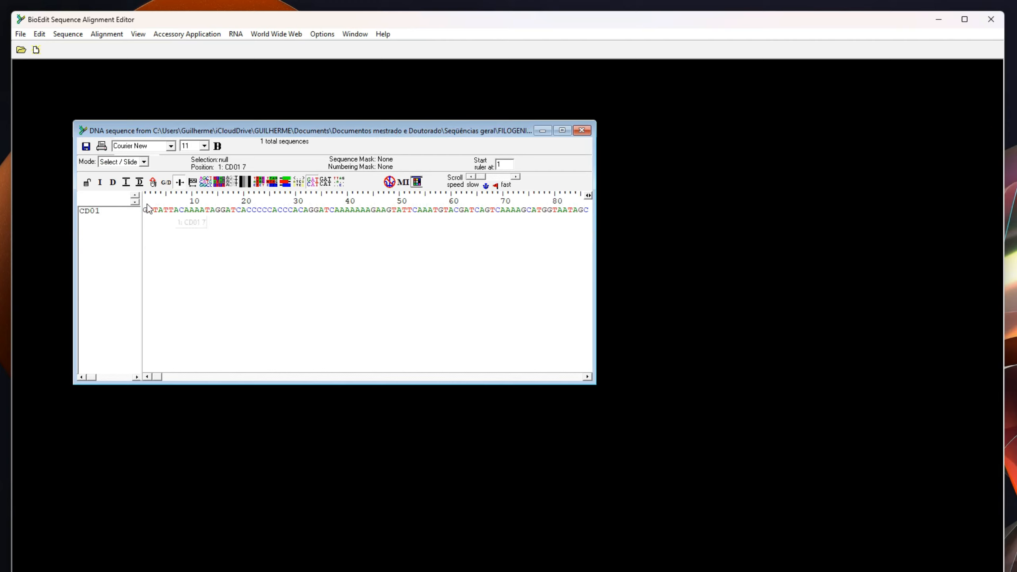
Step: Import the CD02, CD05 and Po 101103 sequence files from the COI folder alongside CD01, and set the font size to 18
click(21, 35)
mouse_move(307, 175)
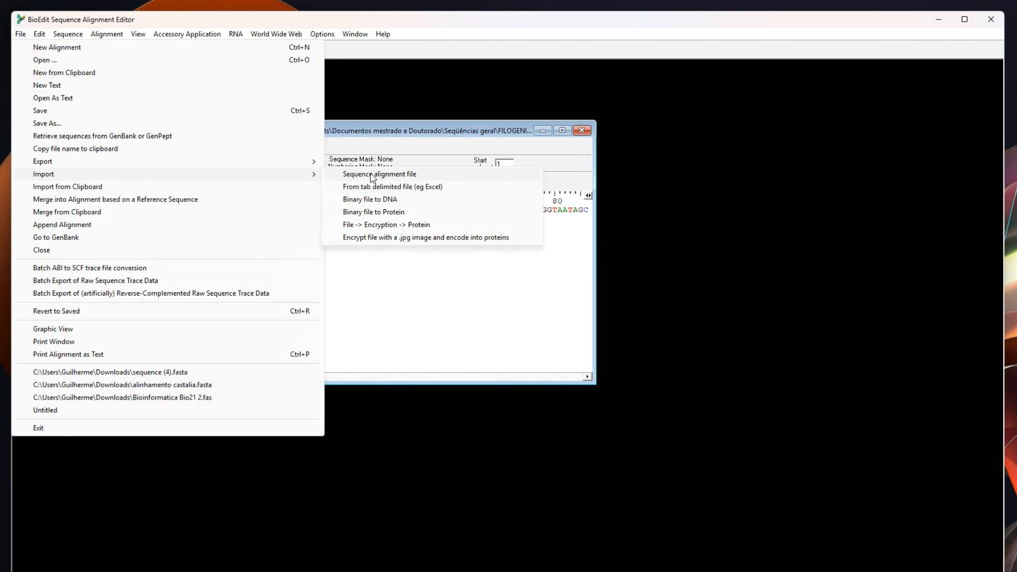
click(395, 174)
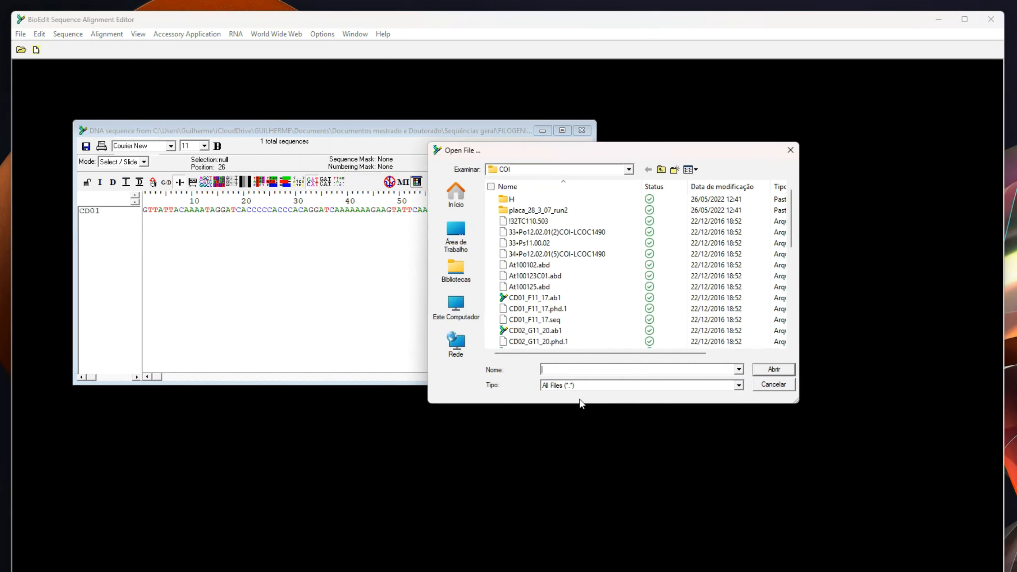
click(525, 331)
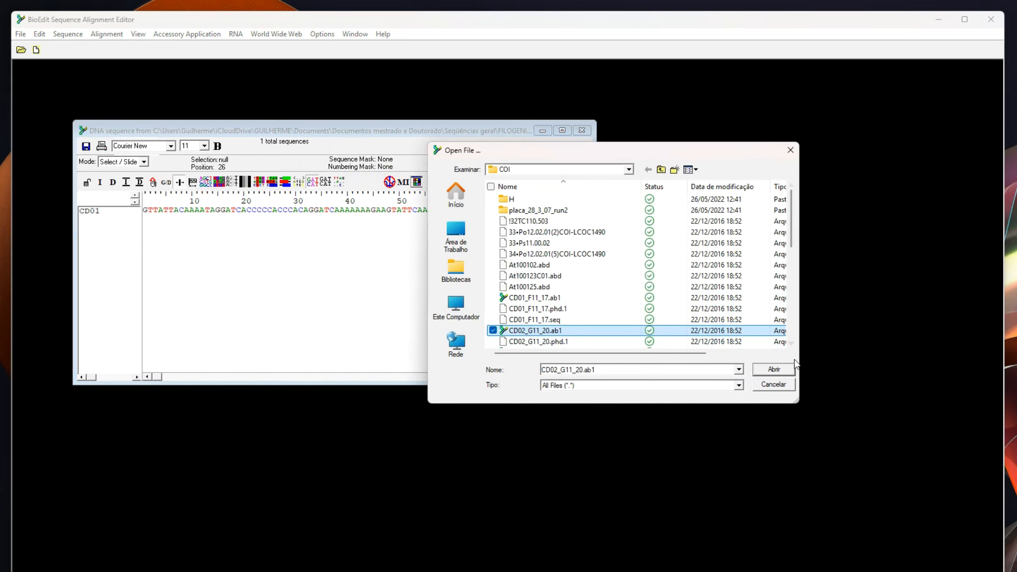
scroll(527, 293, down, 2)
ctrl+click(526, 289)
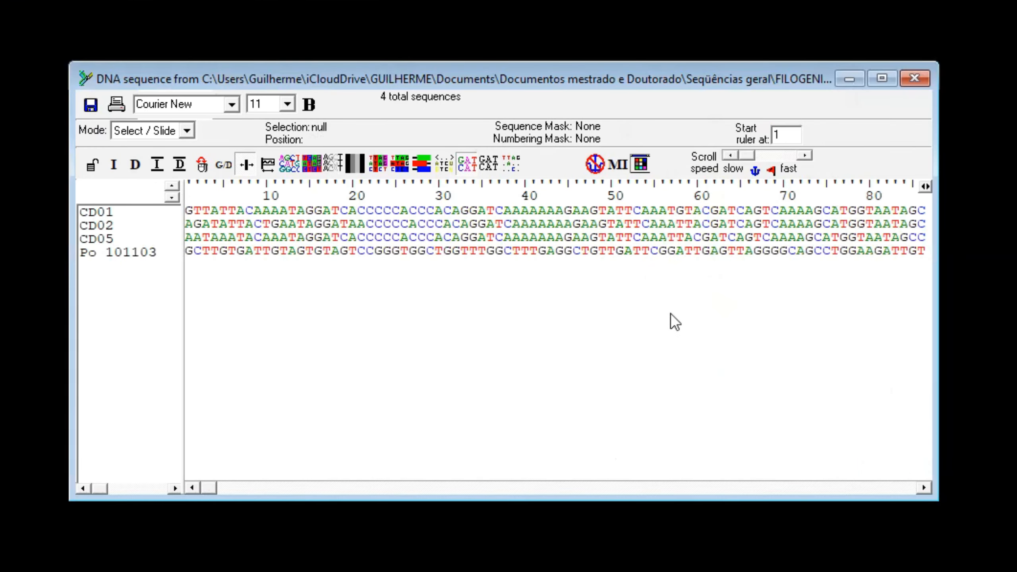
click(287, 104)
click(270, 207)
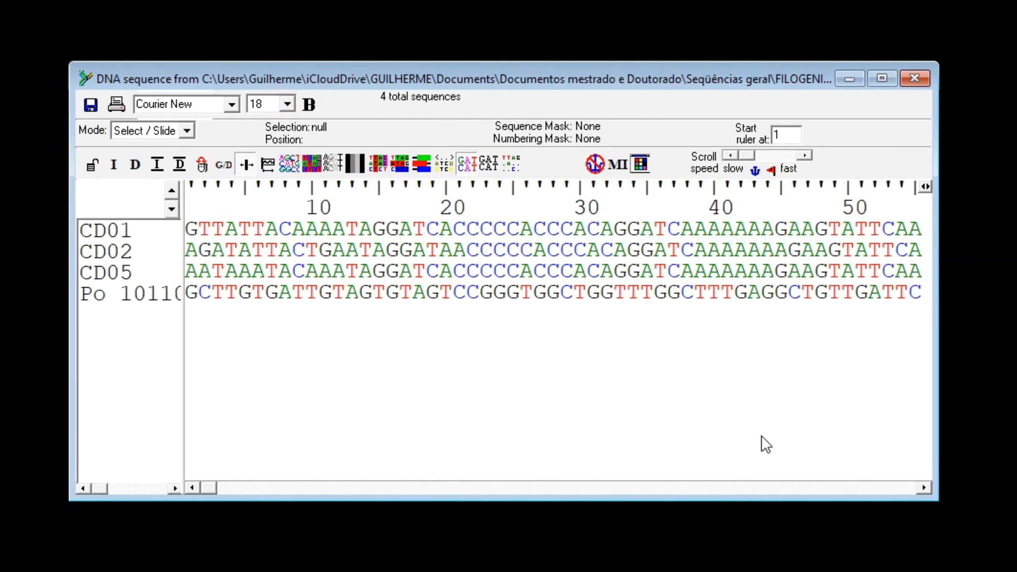
Step: Shade the four sequences with nucleotide-coloured backgrounds and switch the alignment to Edit mode
click(313, 164)
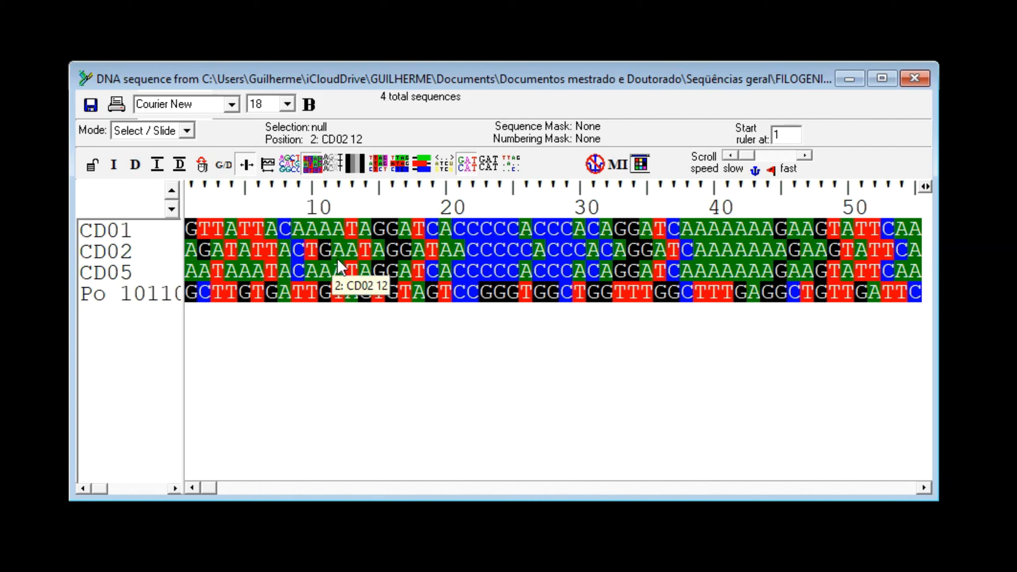
click(186, 131)
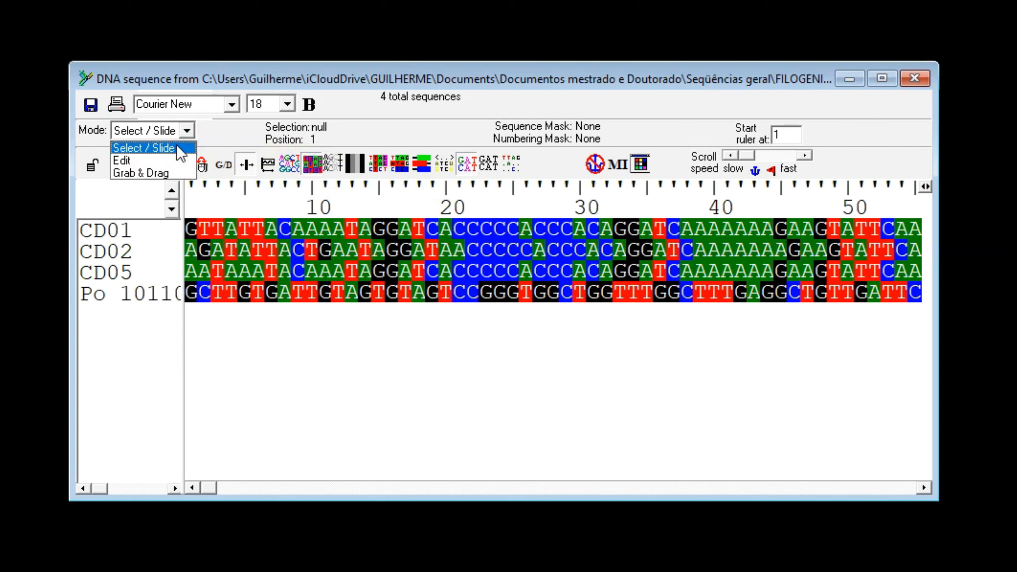
click(155, 160)
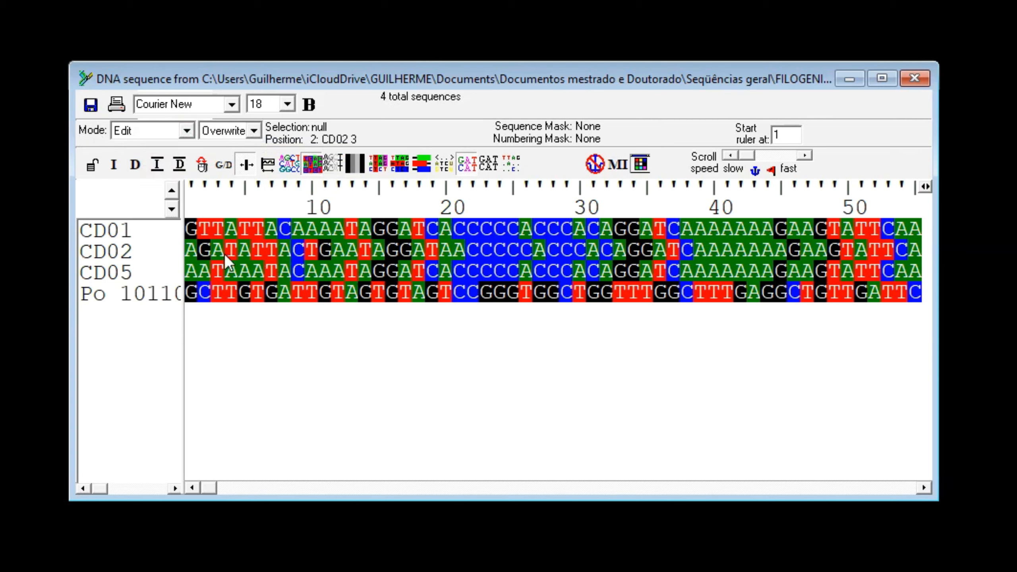
Step: Try overwriting the first base of CD01 with a gap, and undo the replacement
click(187, 233)
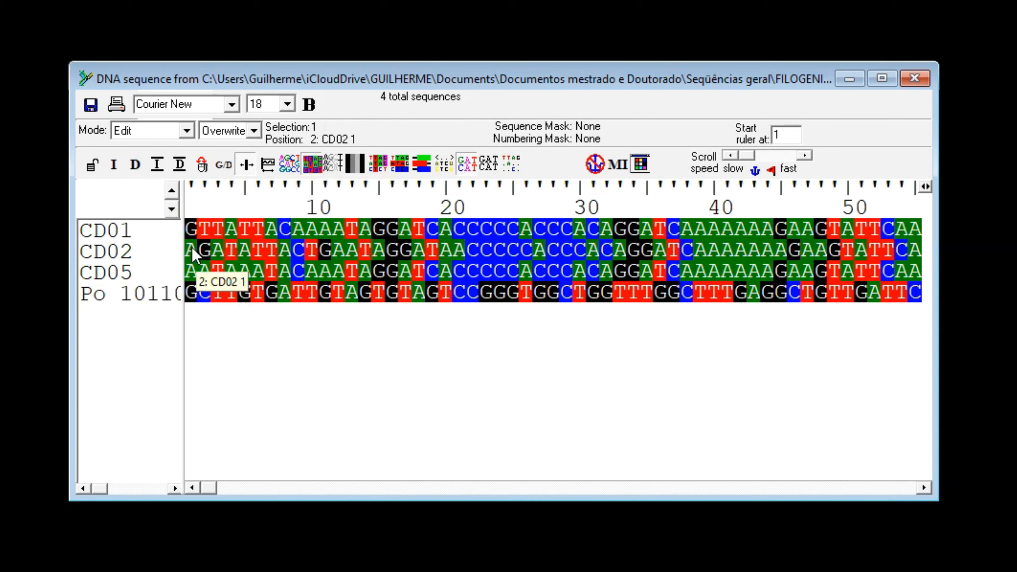
text(-)
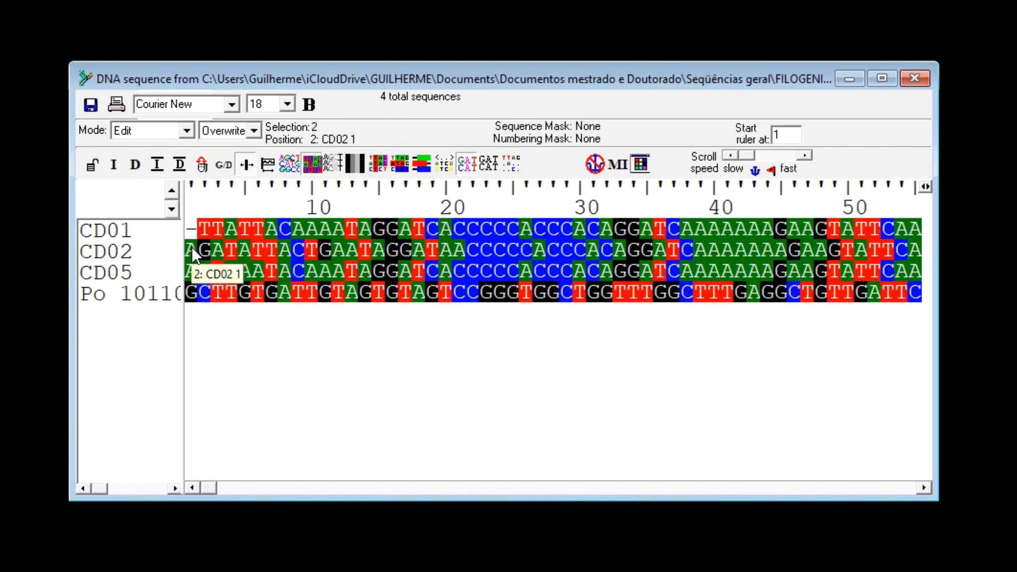
key(ctrl+z)
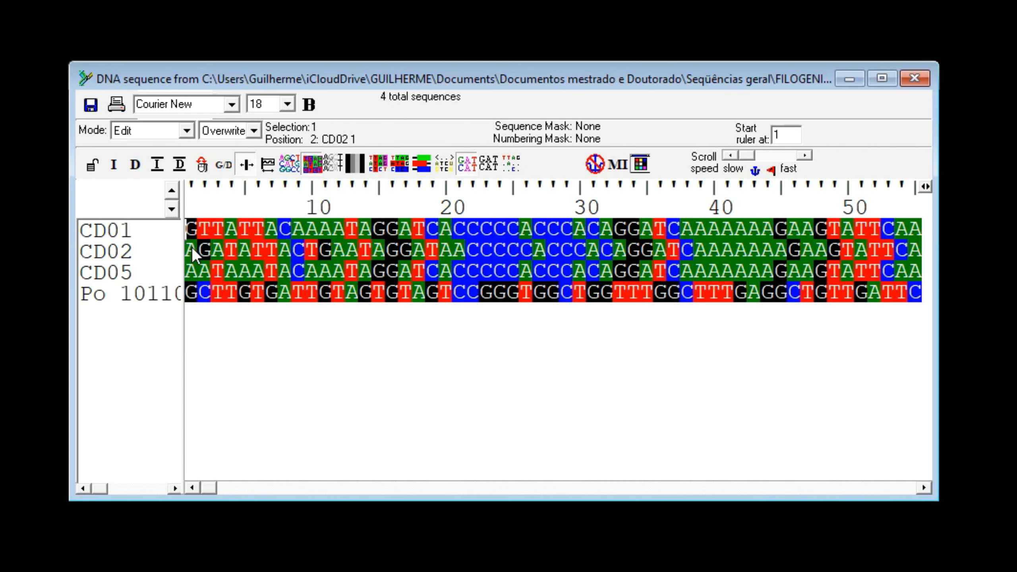
Step: Switch editing from overwrite to insert and add one gap at the start of both CD01 and CD05
click(253, 131)
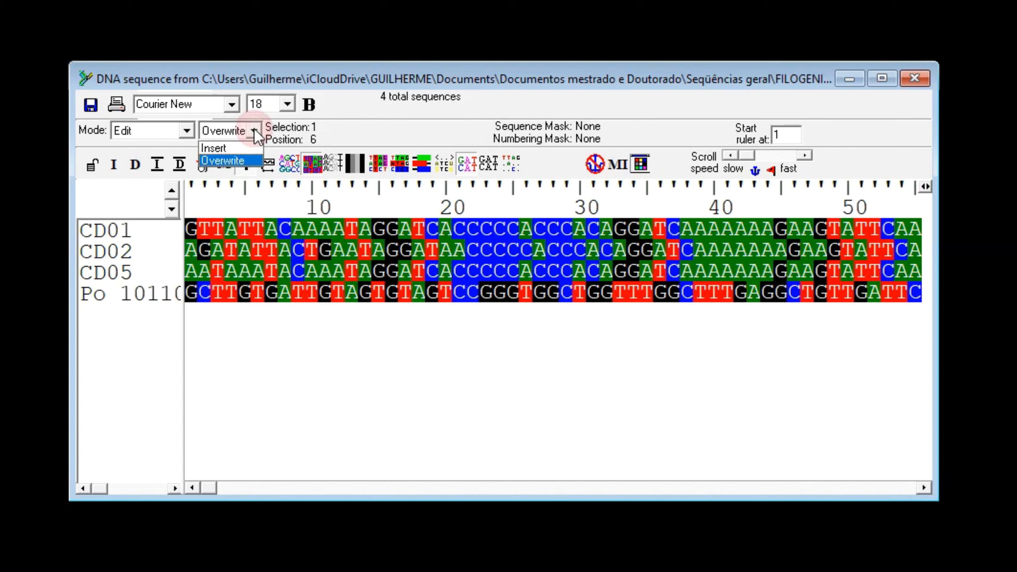
click(241, 148)
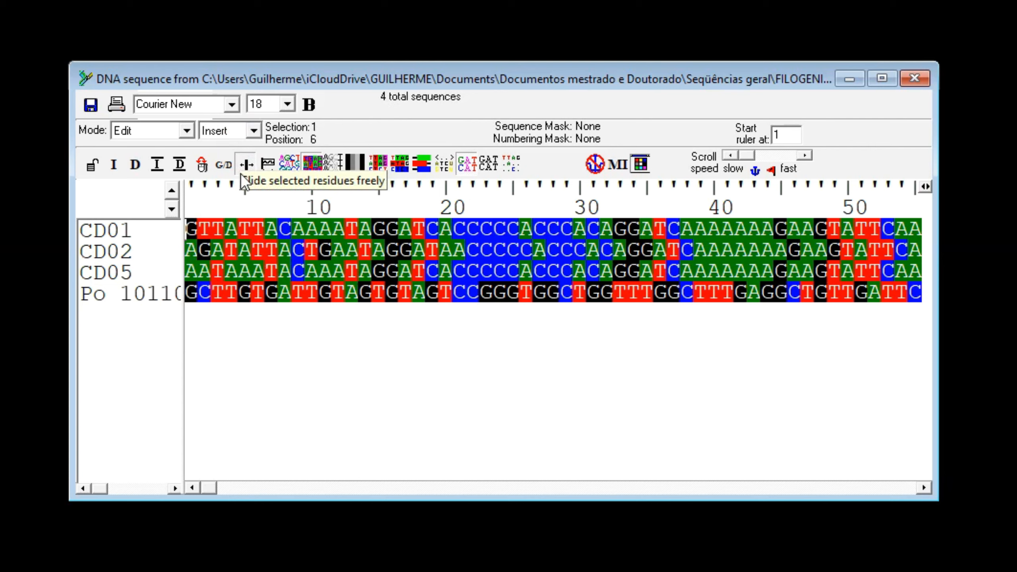
key(space)
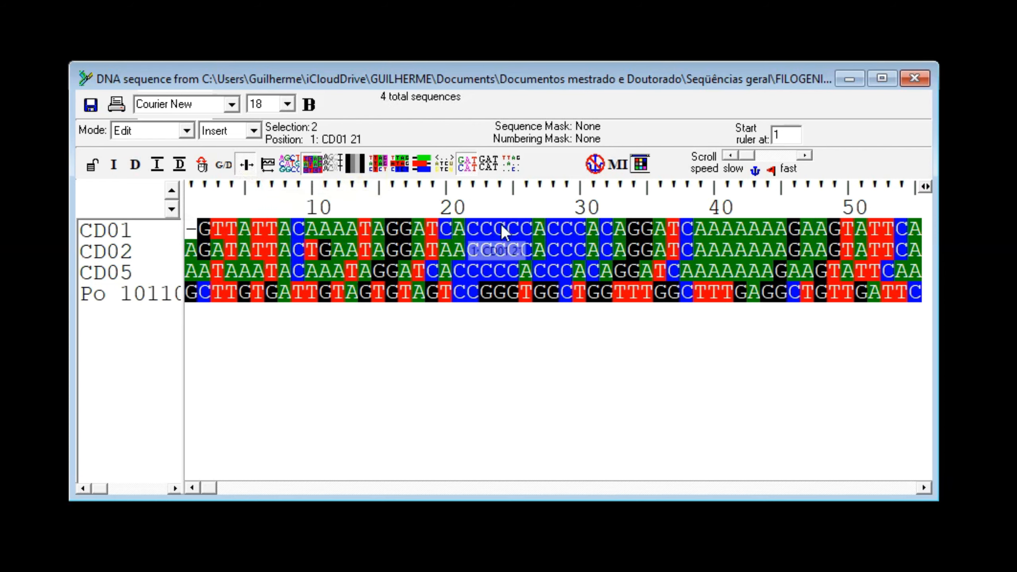
click(195, 272)
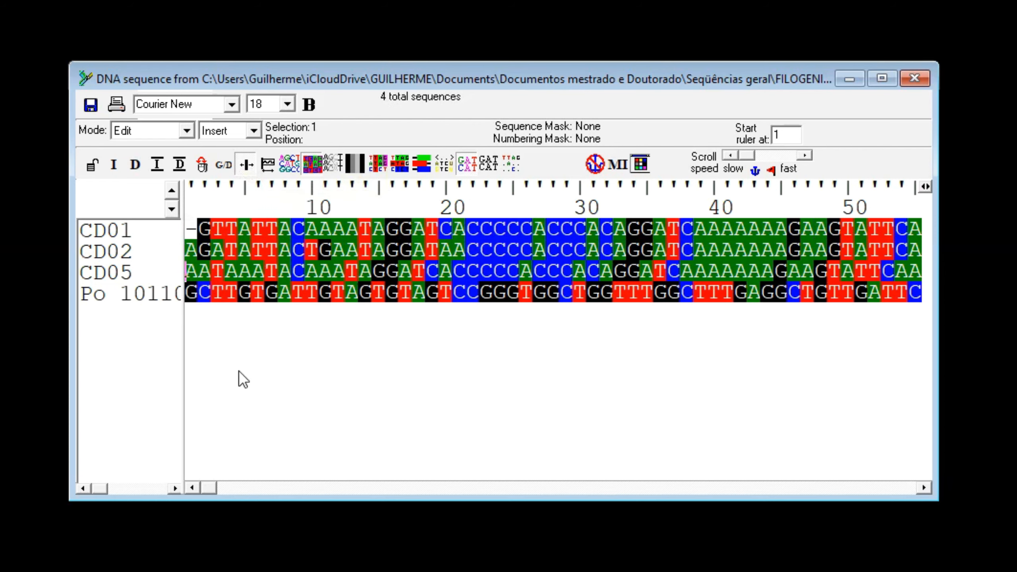
key(space)
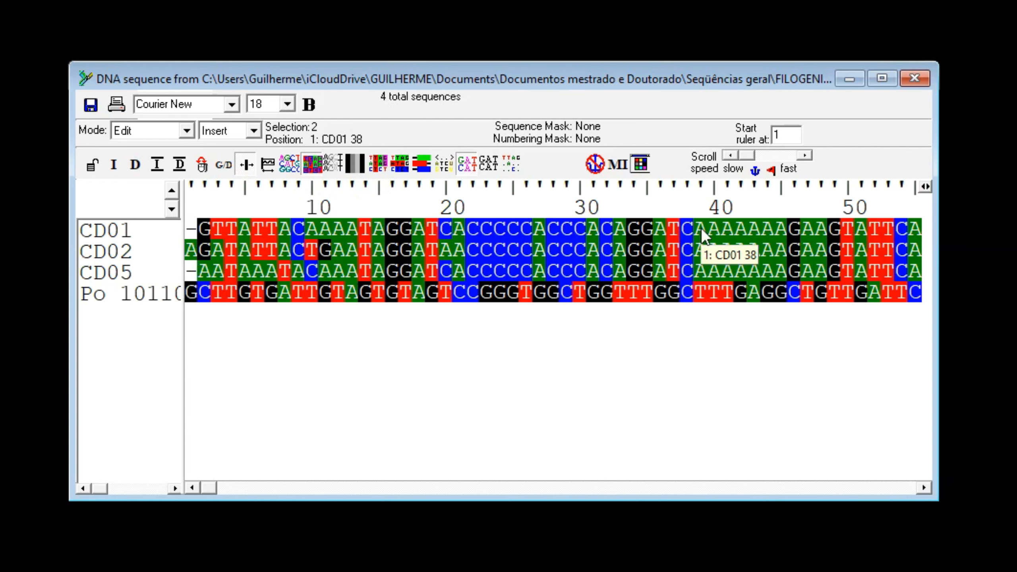
Step: Cut the Po 101103 sequence out of the alignment
click(120, 294)
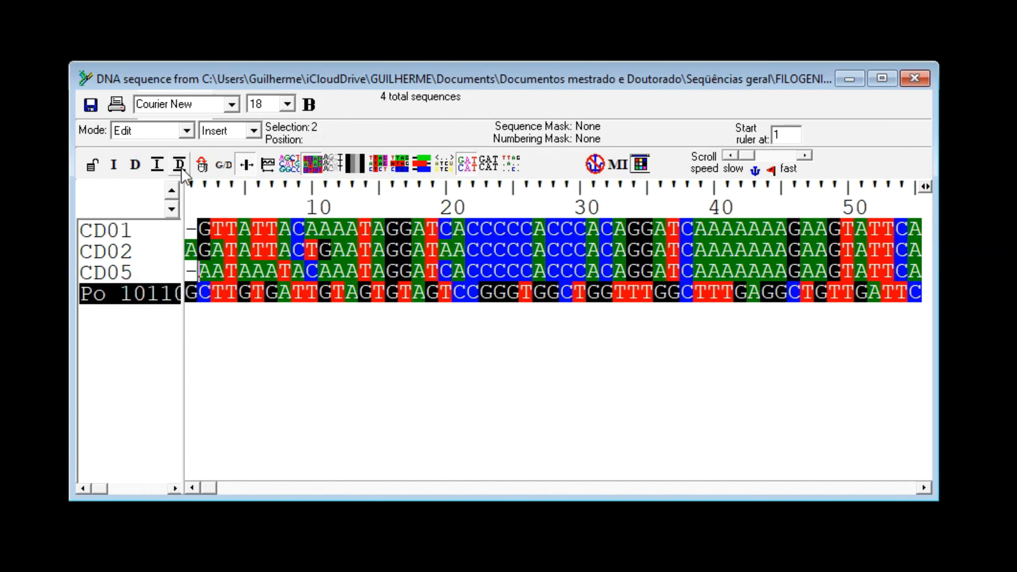
click(93, 24)
mouse_move(18, 1)
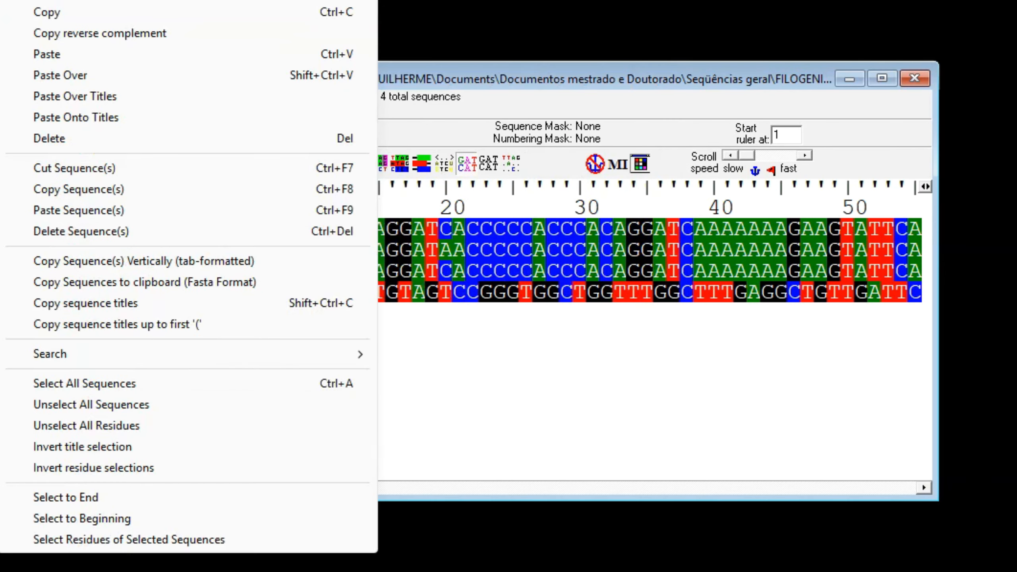
click(37, 168)
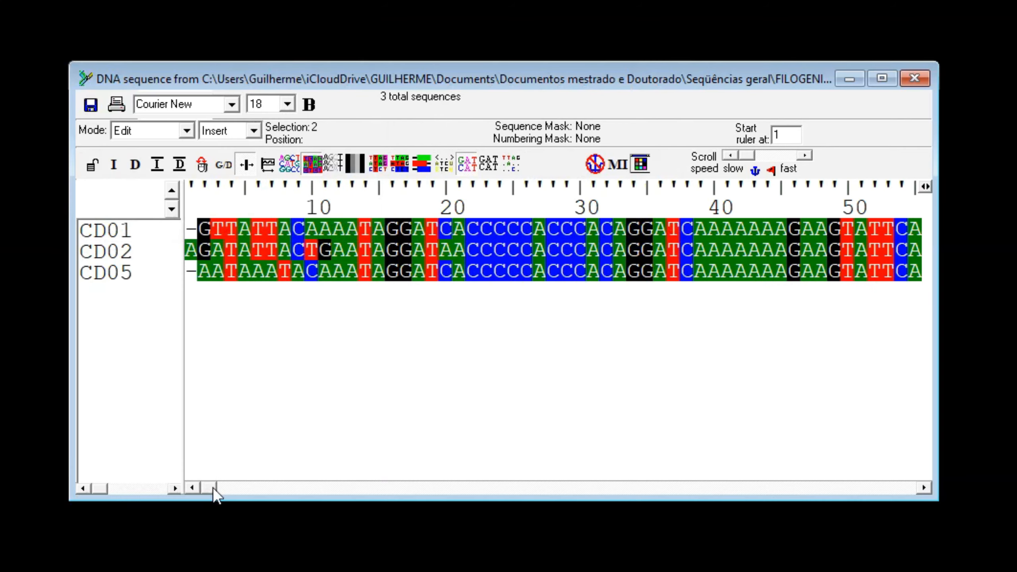
Step: Run a ClustalW full multiple alignment on CD01, CD02 and CD05 with an NJ tree of 1000 bootstraps, accepting the log file notice
drag(213, 487, 235, 525)
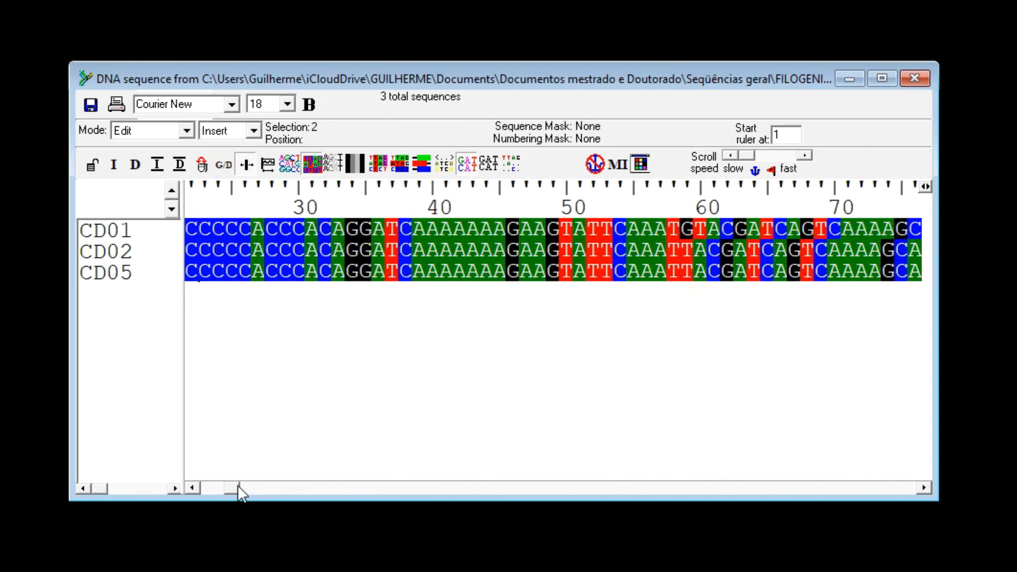
drag(238, 485, 200, 486)
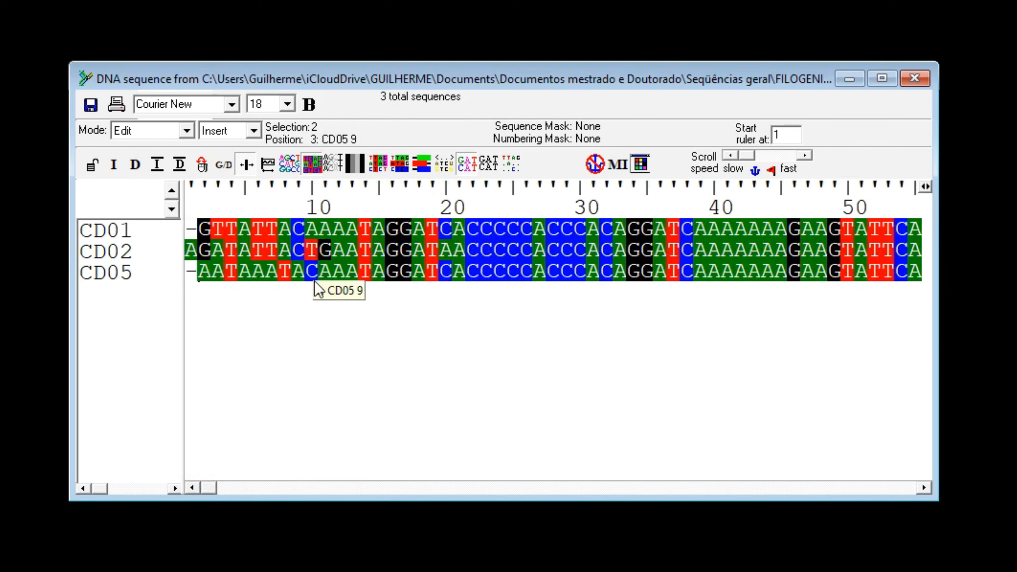
click(101, 229)
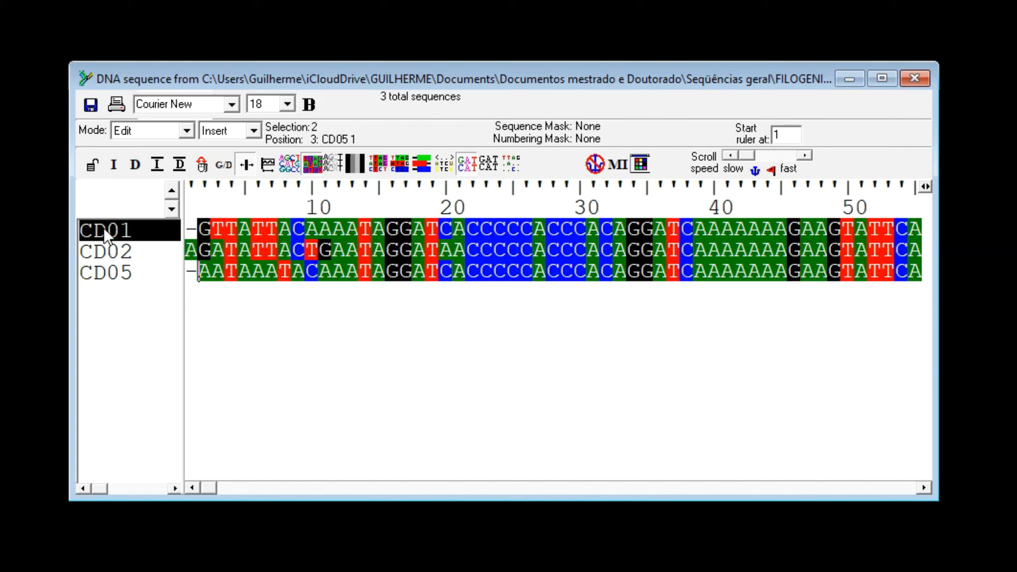
shift+click(118, 275)
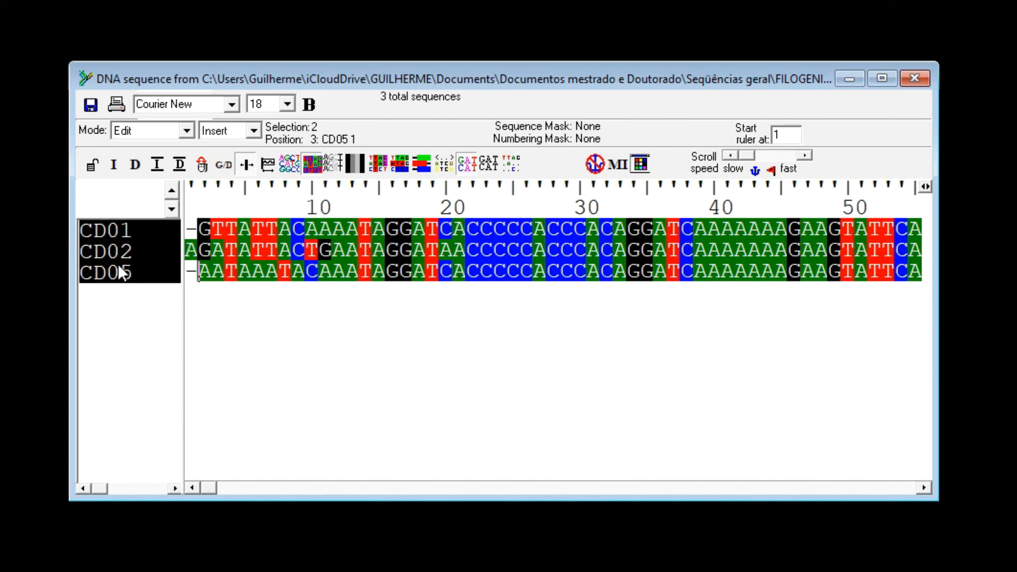
click(105, 230)
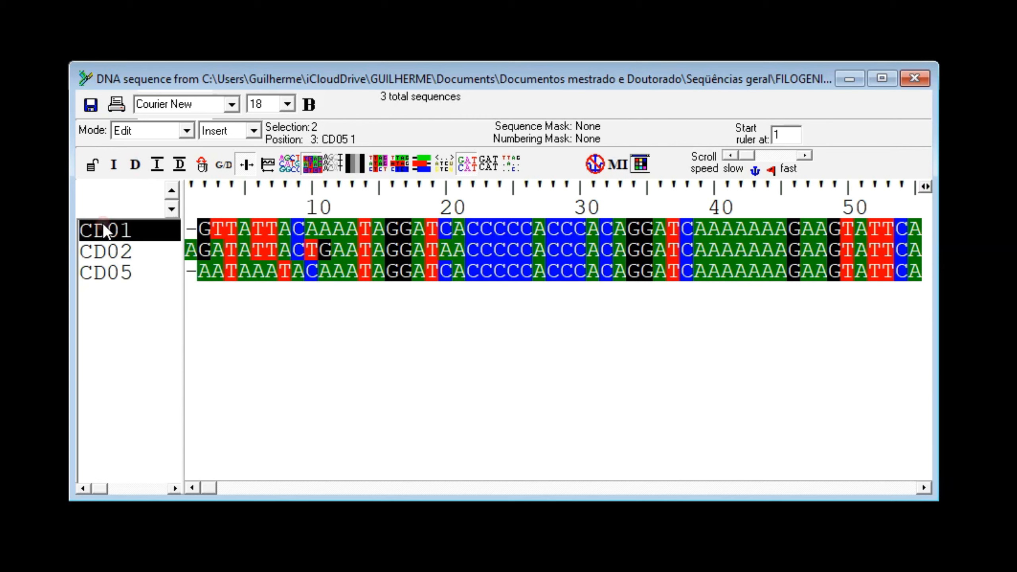
shift+click(122, 276)
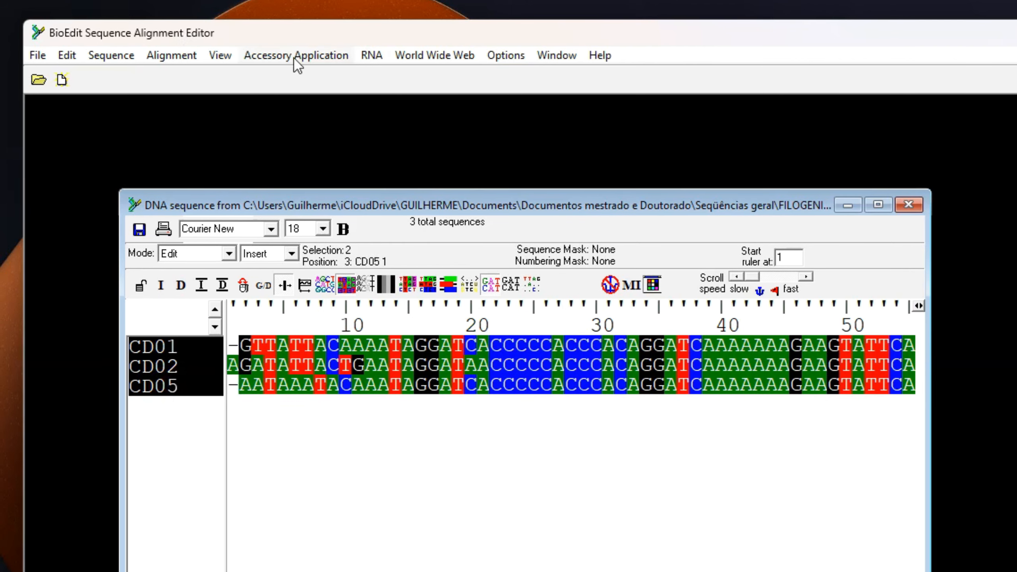
click(327, 57)
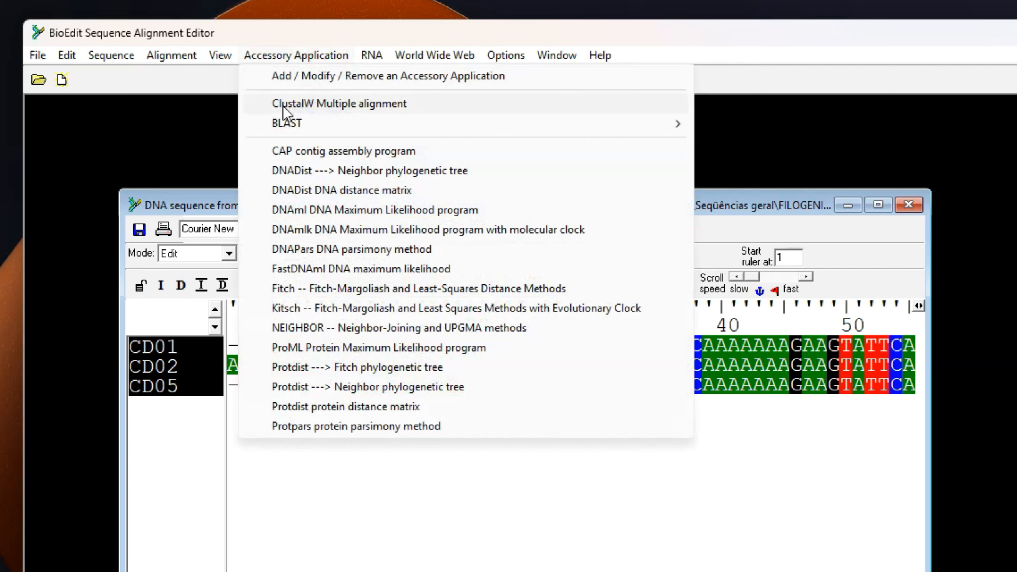
click(329, 105)
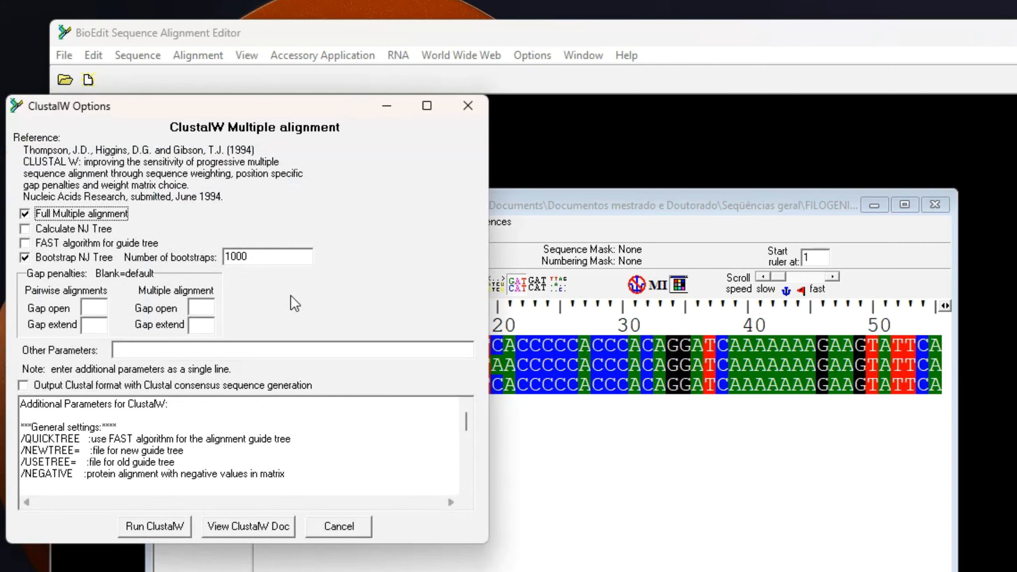
click(156, 527)
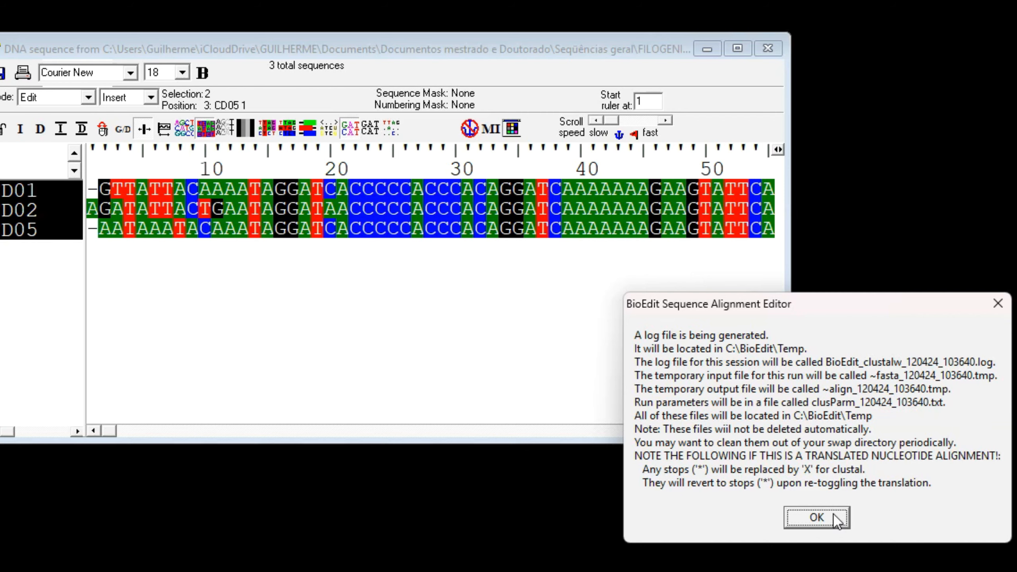
click(817, 518)
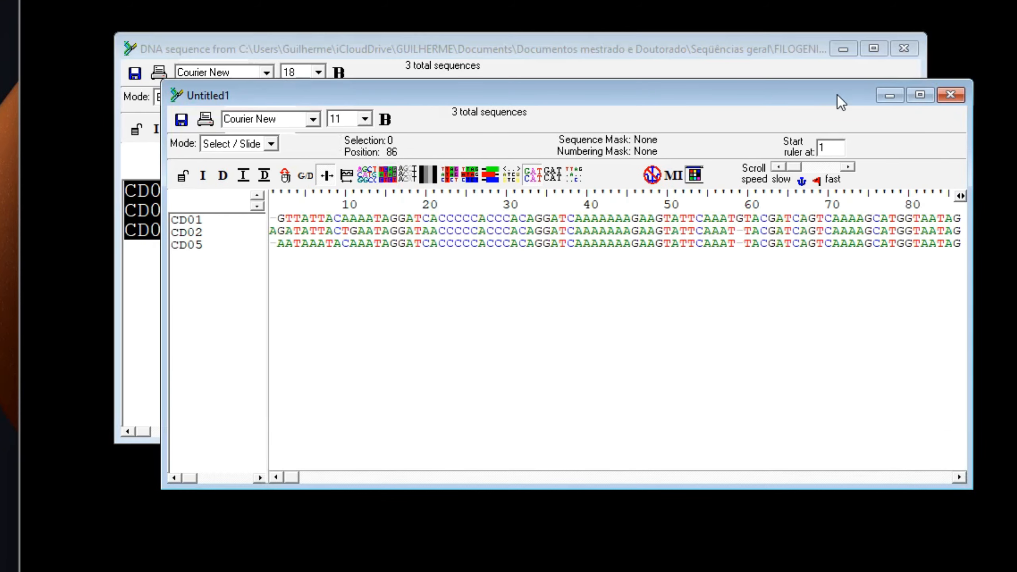
Step: Set the new ClustalW alignment's font size to 18 and shade its bases with coloured backgrounds
click(364, 119)
click(339, 221)
click(387, 174)
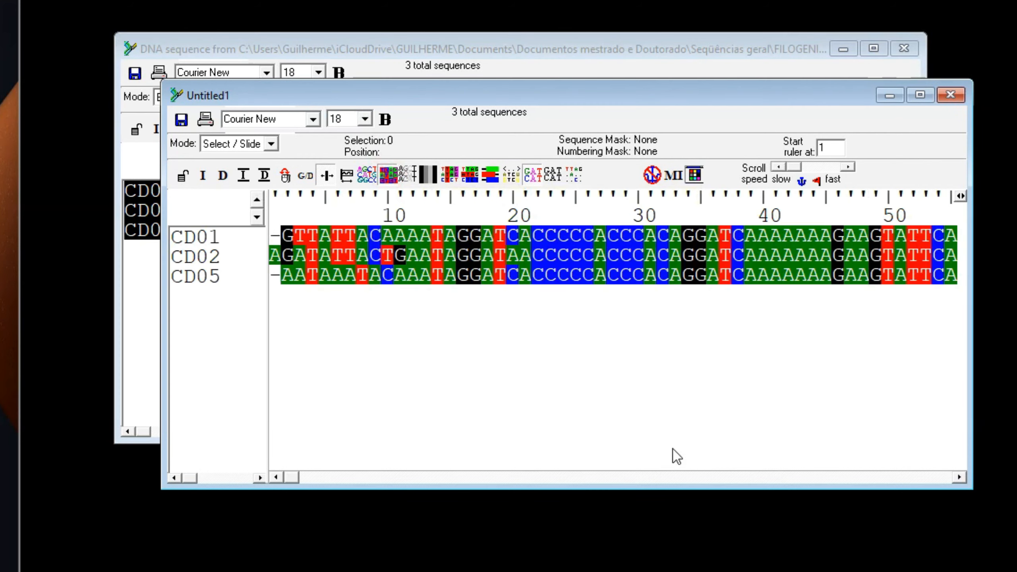
Step: Examine the ClustalW alignment of CD01, CD02 and CD05 along its full length for gaps and mismatched bases
click(958, 477)
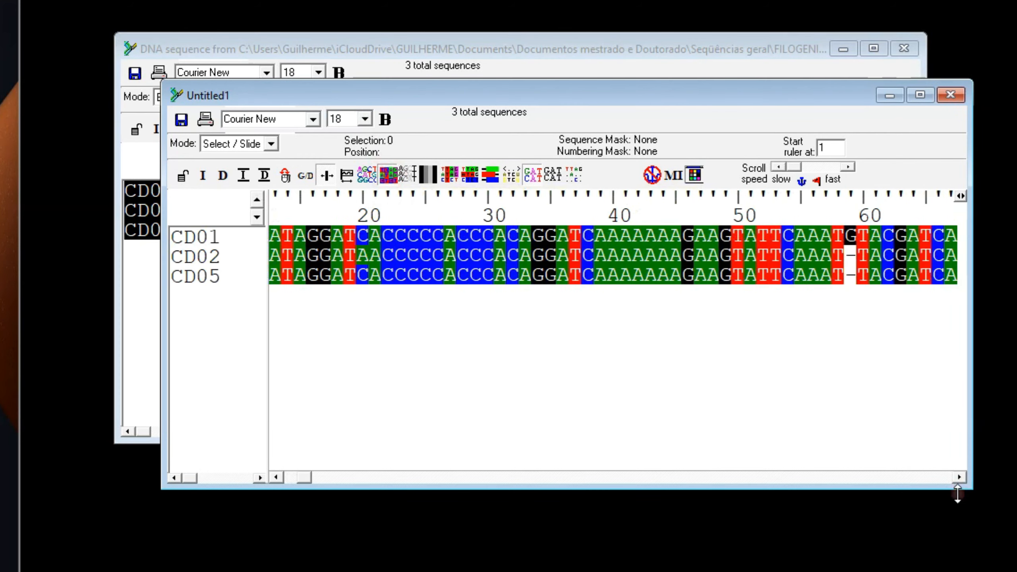
click(959, 477)
drag(318, 475, 907, 569)
drag(910, 483, 324, 484)
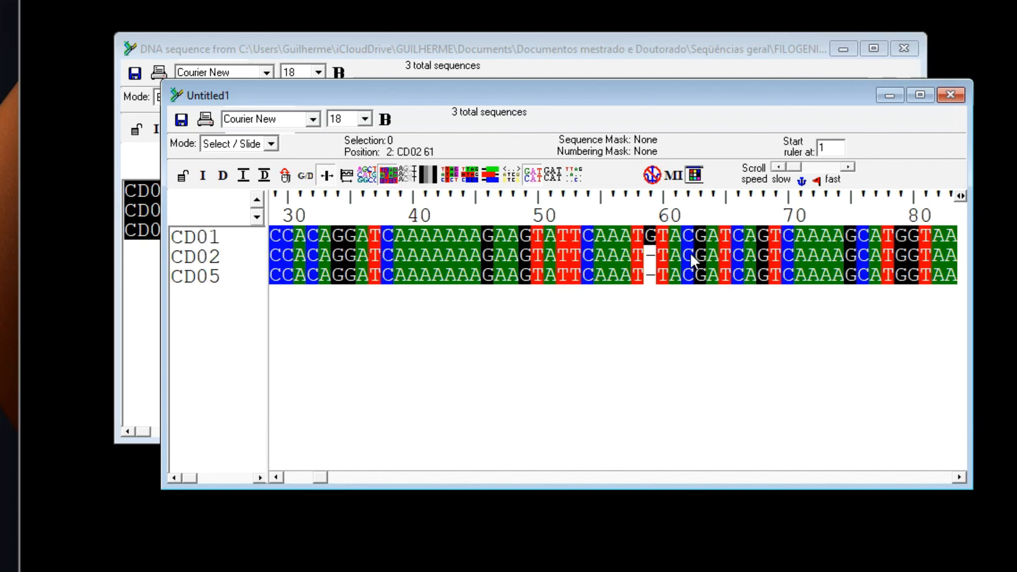
drag(319, 478, 401, 481)
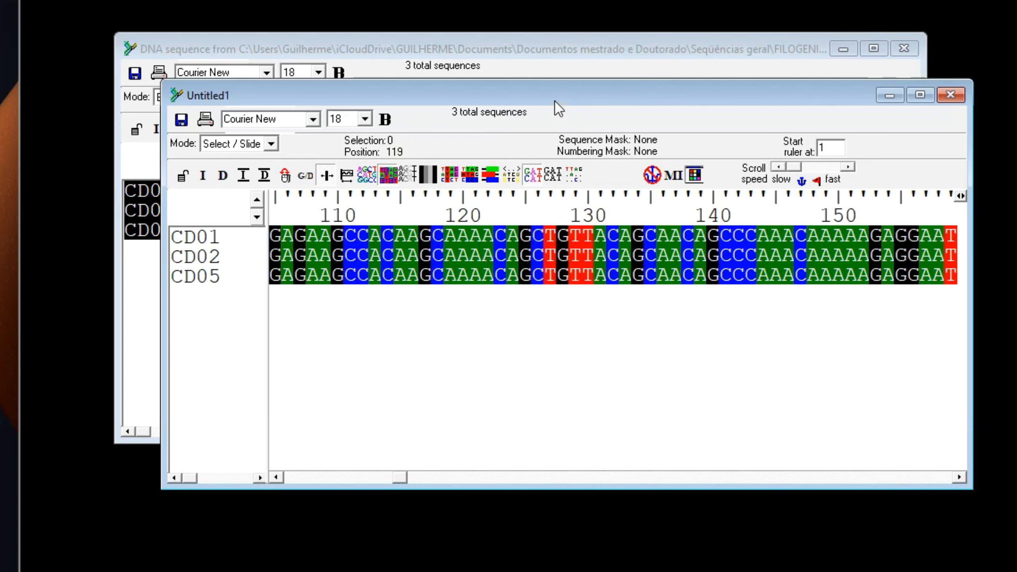
drag(555, 101, 783, 113)
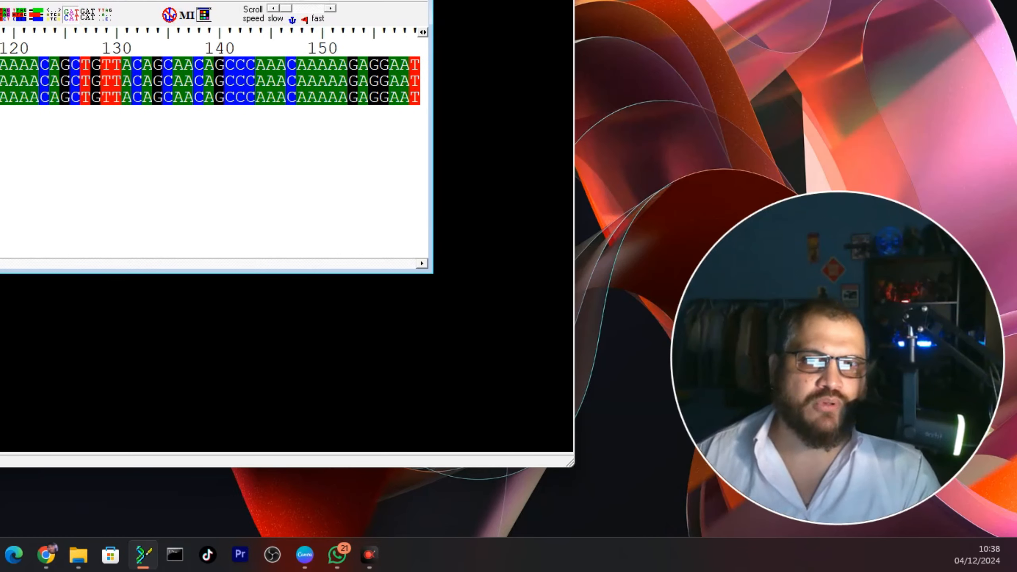